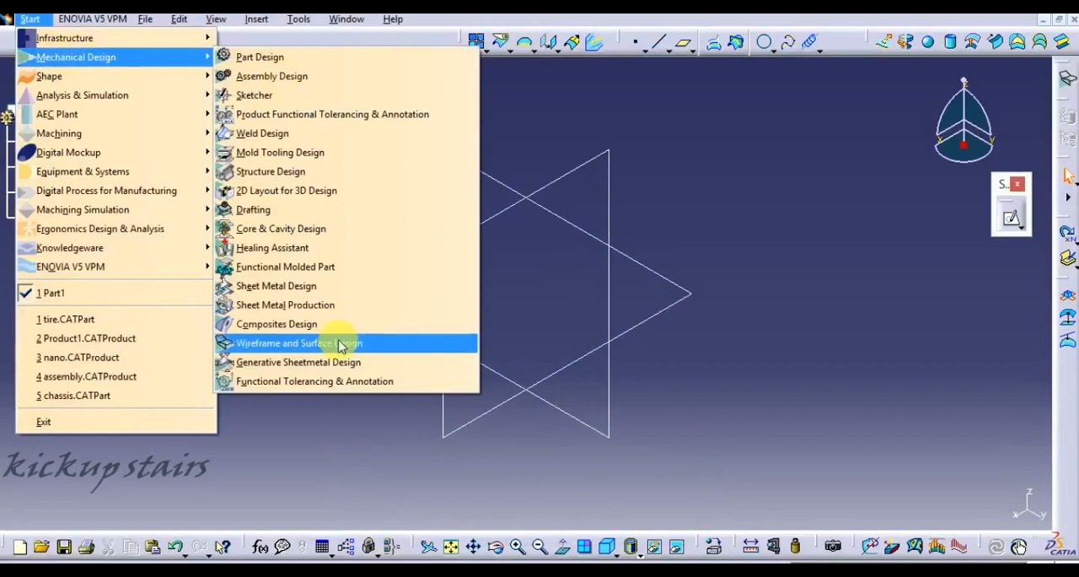
# - Start a new sketch on the yz plane
pyautogui.click(812, 212)
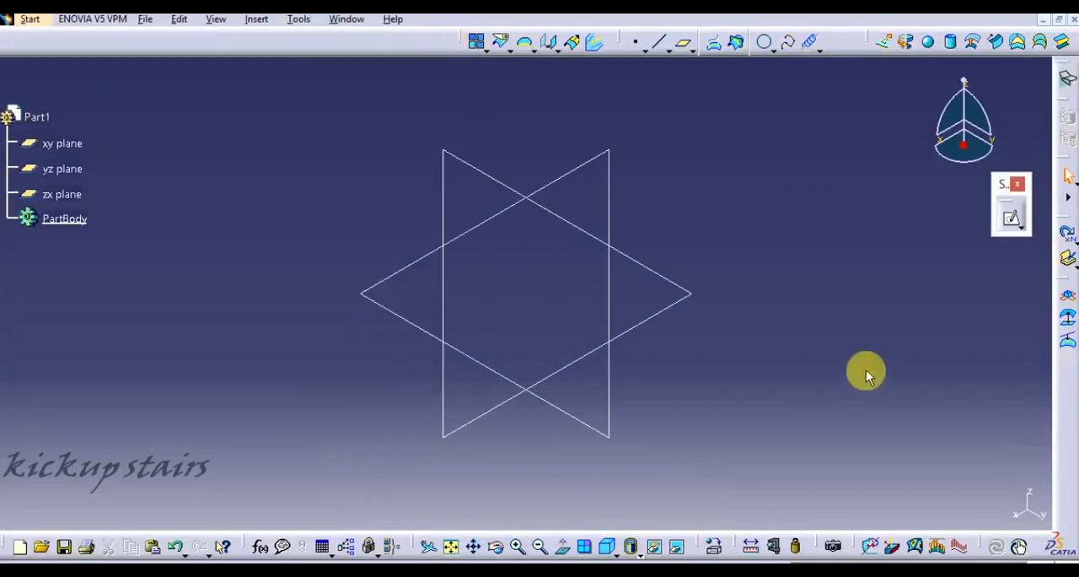
pyautogui.moveTo(607, 257)
pyautogui.mouseDown(button='middle')
pyautogui.moveTo(649, 213)
pyautogui.moveTo(536, 285)
pyautogui.moveTo(607, 222)
pyautogui.mouseUp(button='middle')
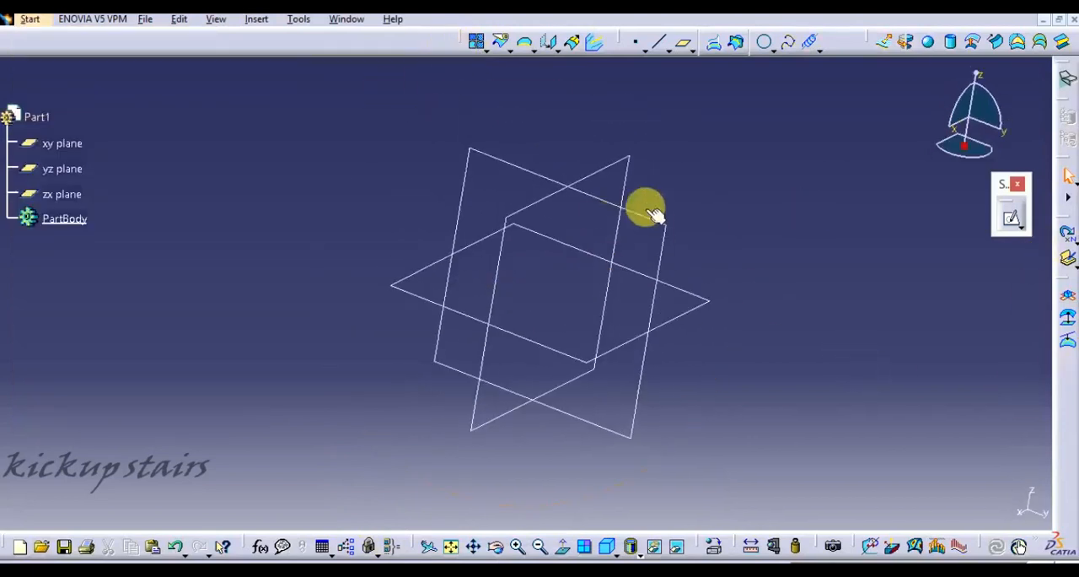
pyautogui.click(650, 225)
pyautogui.click(1012, 218)
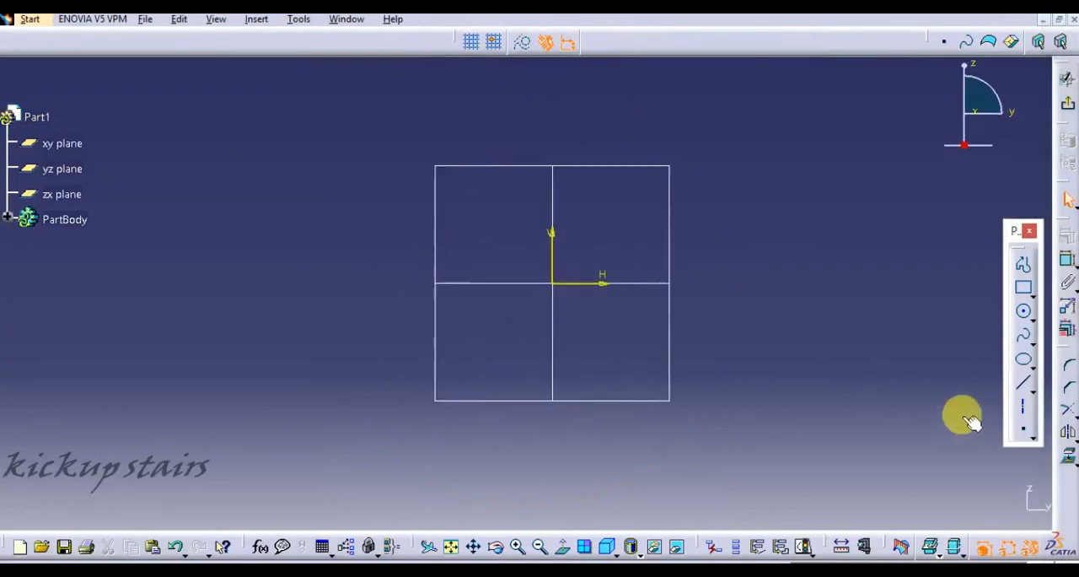
# - Draw a vertical axis upward from the origin and constrain its length to 150 mm
pyautogui.click(1021, 407)
pyautogui.click(553, 284)
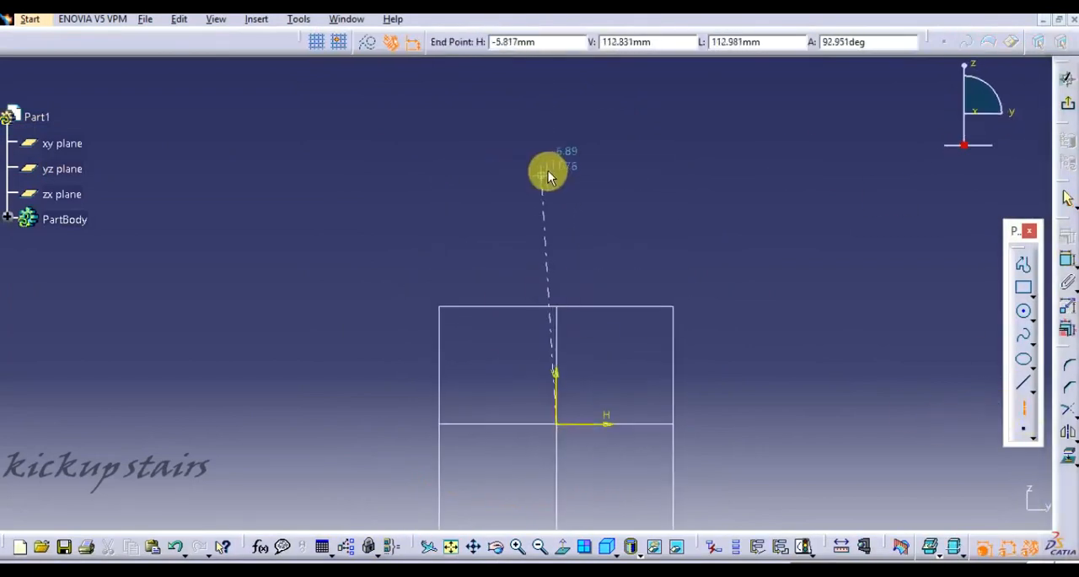
pyautogui.click(1068, 261)
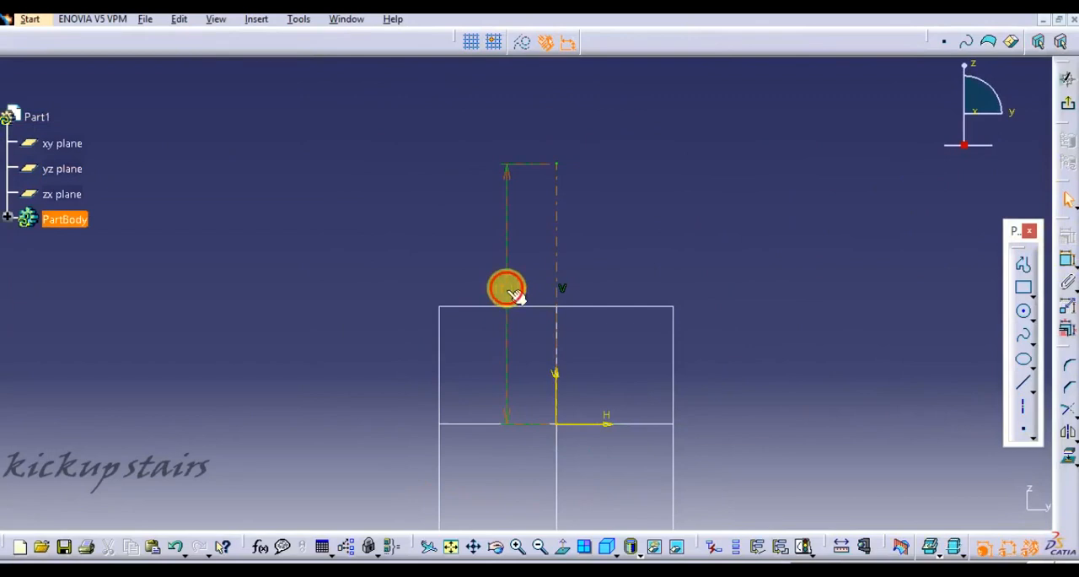
pyautogui.doubleClick(514, 293)
pyautogui.write('150')
pyautogui.press('Return')
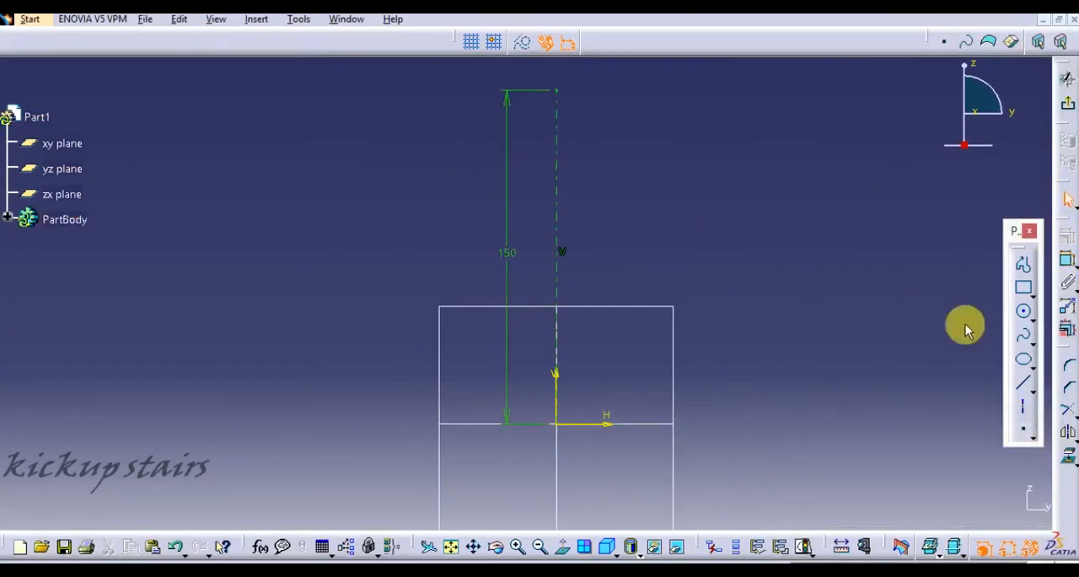
pyautogui.click(1024, 338)
pyautogui.click(668, 90)
pyautogui.click(655, 174)
pyautogui.click(697, 235)
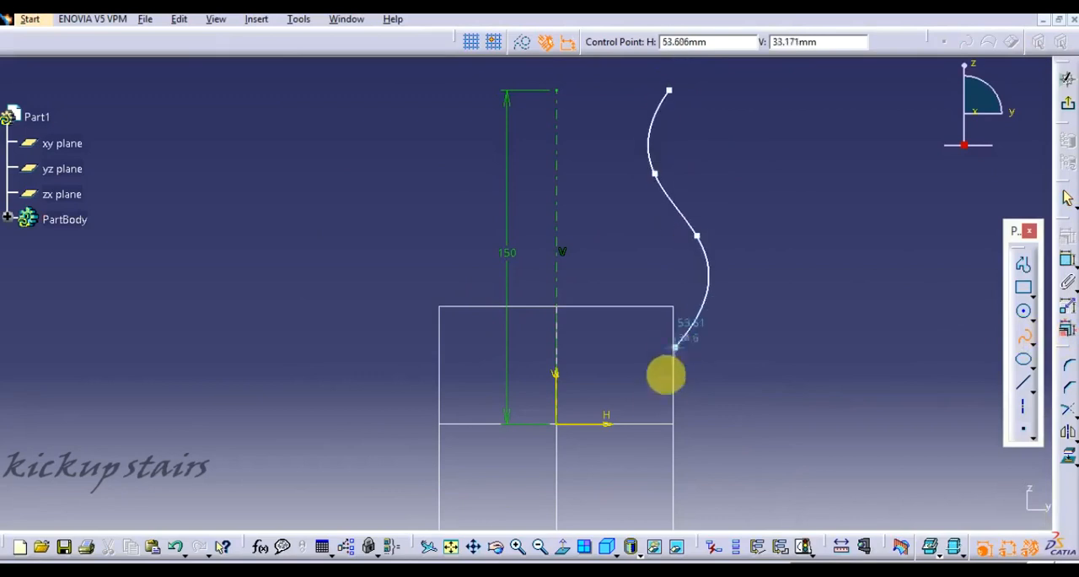
pyautogui.click(675, 345)
pyautogui.doubleClick(657, 420)
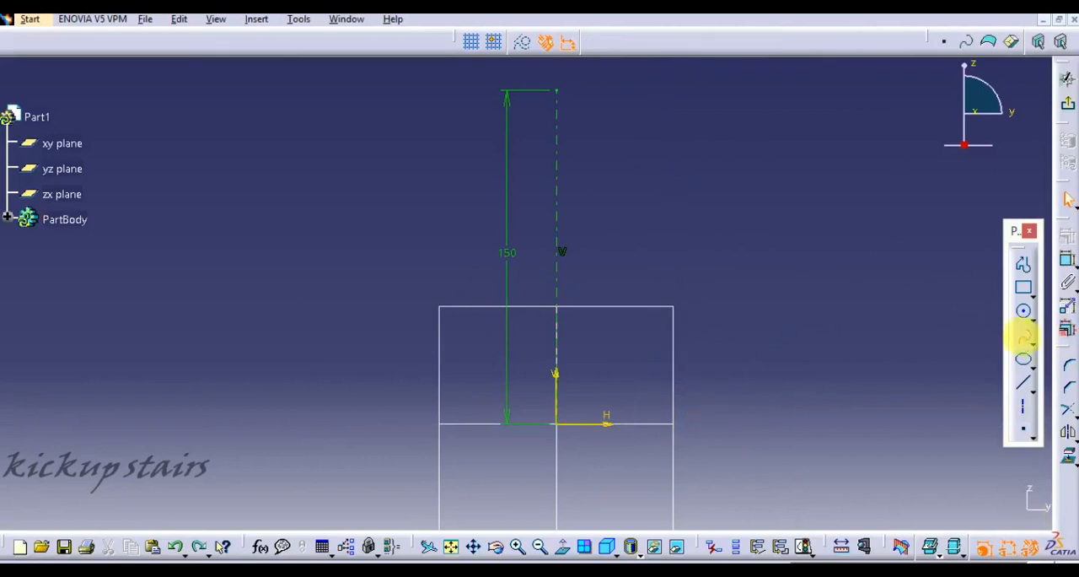
# - Sketch a five-point wavy spline beside the axis, from the axis's top level down to the horizontal axis about 48 mm from the origin
pyautogui.click(1023, 336)
pyautogui.click(689, 91)
pyautogui.click(664, 152)
pyautogui.click(705, 237)
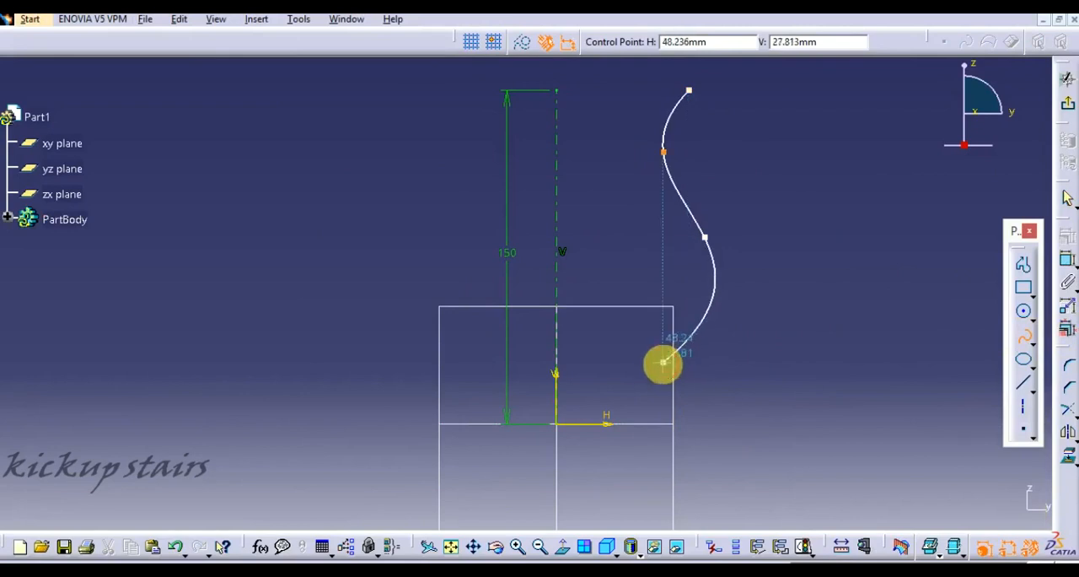
pyautogui.click(664, 361)
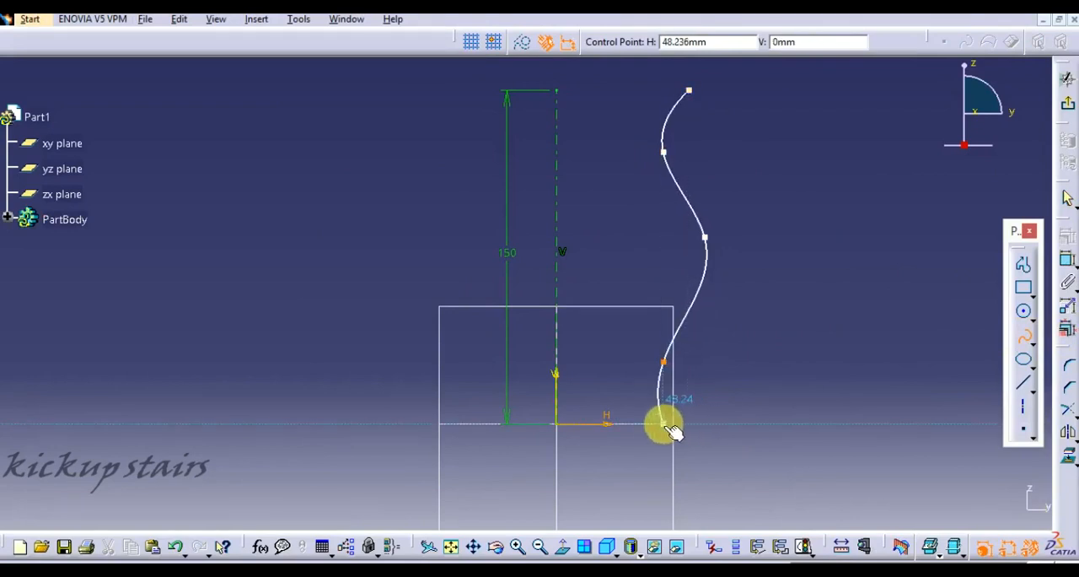
pyautogui.doubleClick(664, 424)
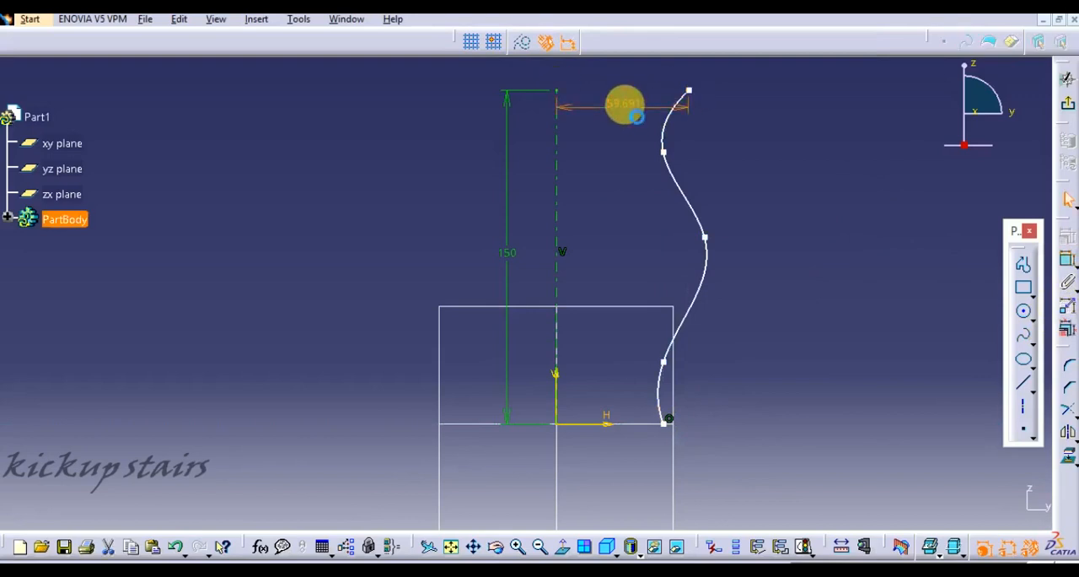
# - Constrain the spline's upper and lower endpoints to 50 mm from the vertical axis
pyautogui.doubleClick(631, 109)
pyautogui.write('50')
pyautogui.press('Return')
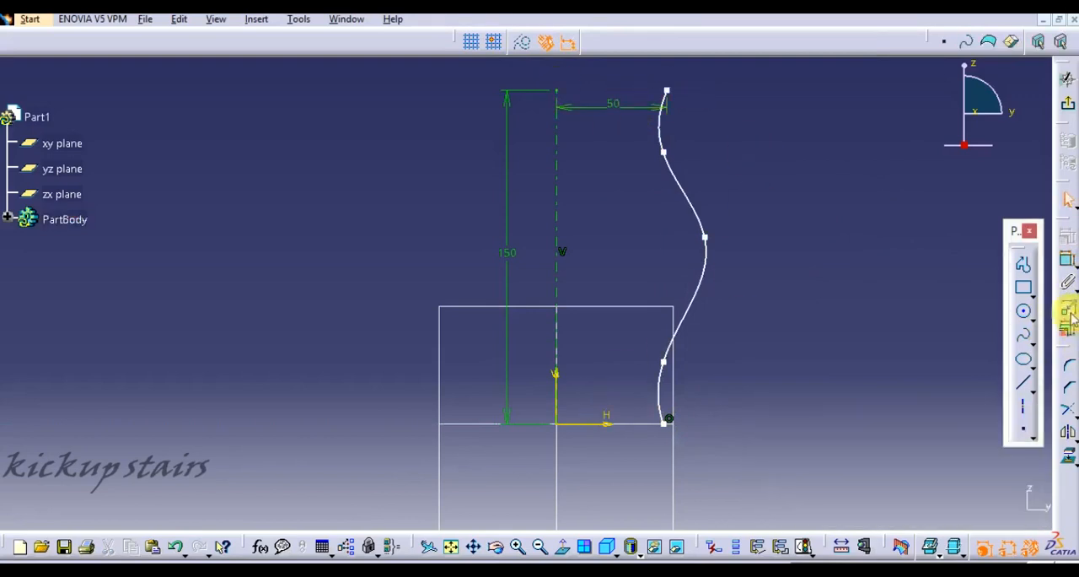
pyautogui.click(555, 337)
pyautogui.click(664, 424)
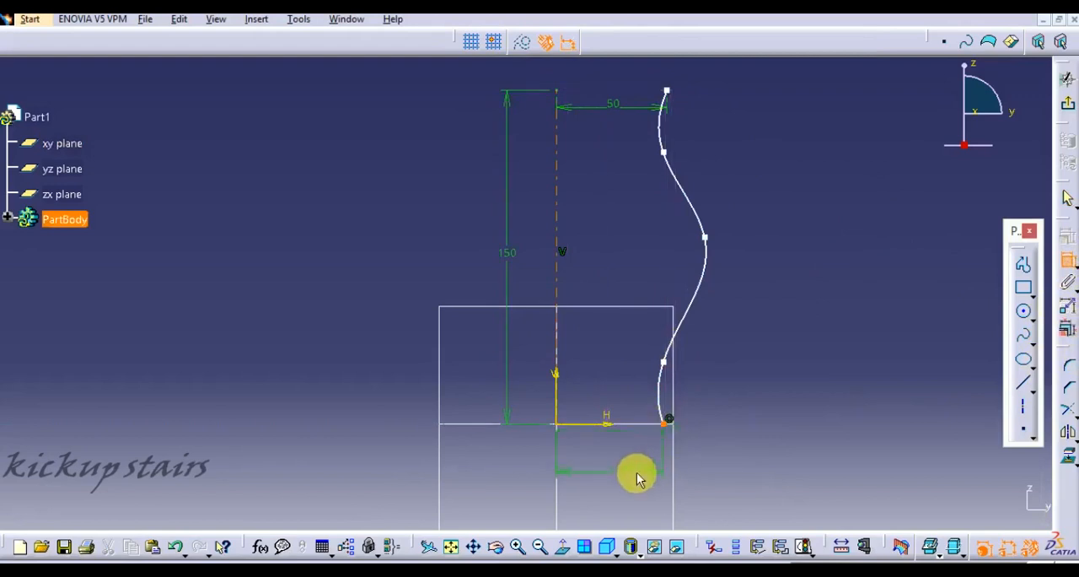
pyautogui.doubleClick(639, 478)
pyautogui.write('50mm')
pyautogui.press('Return')
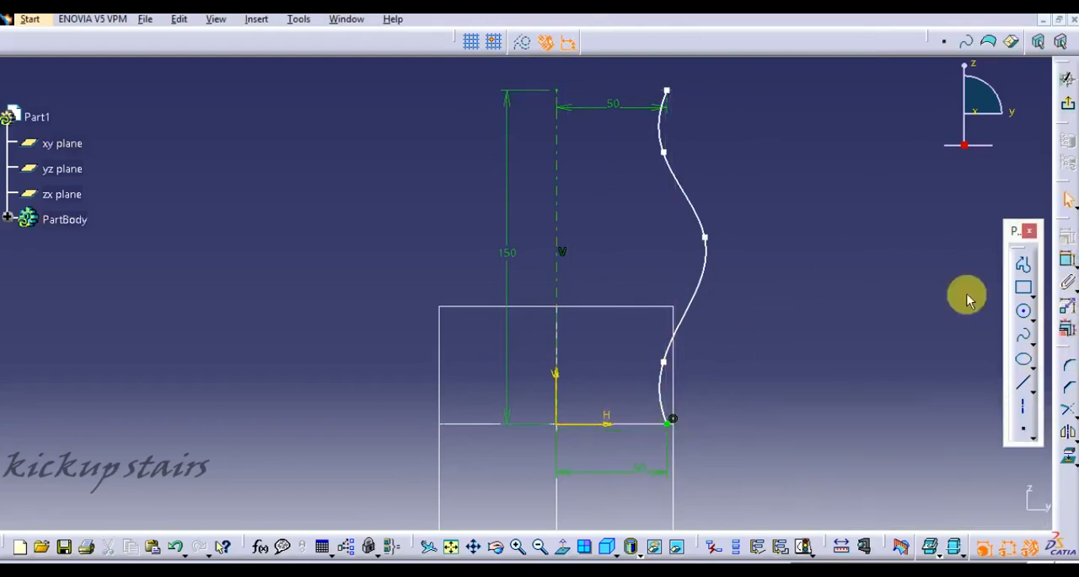
# - Reshape the spline by shifting its lower control point slightly outward and its middle control point slightly down
pyautogui.moveTo(675, 373); pyautogui.dragTo(682, 372)
pyautogui.click(699, 241)
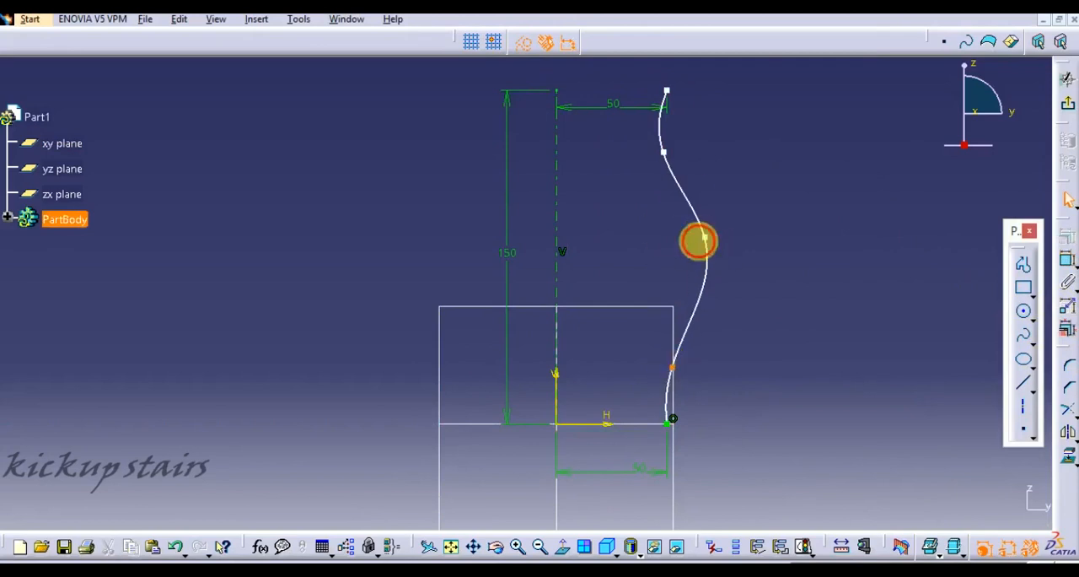
pyautogui.moveTo(703, 239)
pyautogui.mouseDown()
pyautogui.moveTo(696, 261)
pyautogui.moveTo(691, 253)
pyautogui.moveTo(707, 253)
pyautogui.mouseUp()
# - Set the distances of the spline's upper and lower endpoints from the axis to 40 mm each
pyautogui.doubleClick(612, 104)
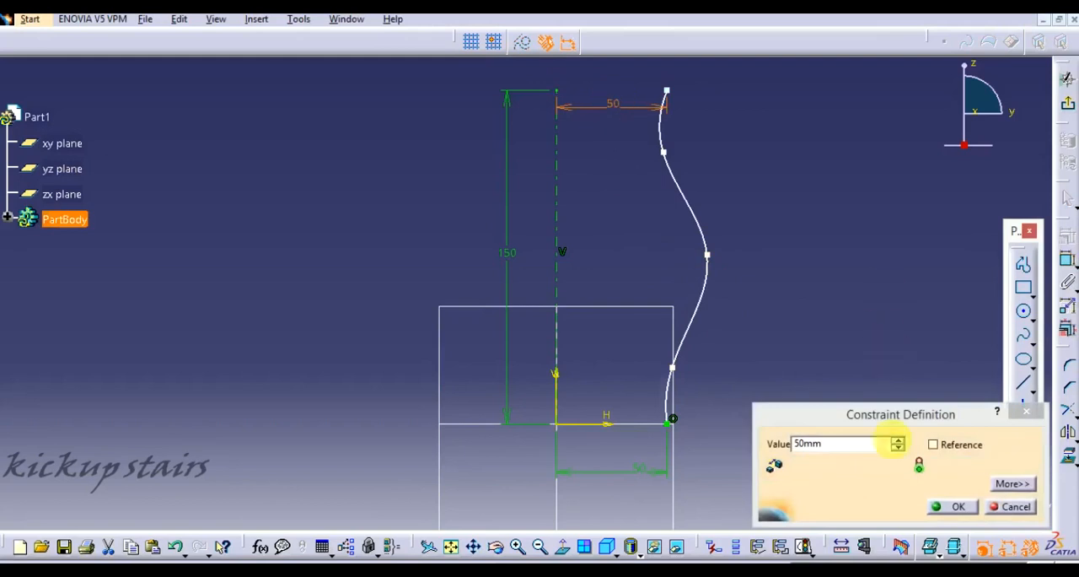
pyautogui.write('40')
pyautogui.press('Return')
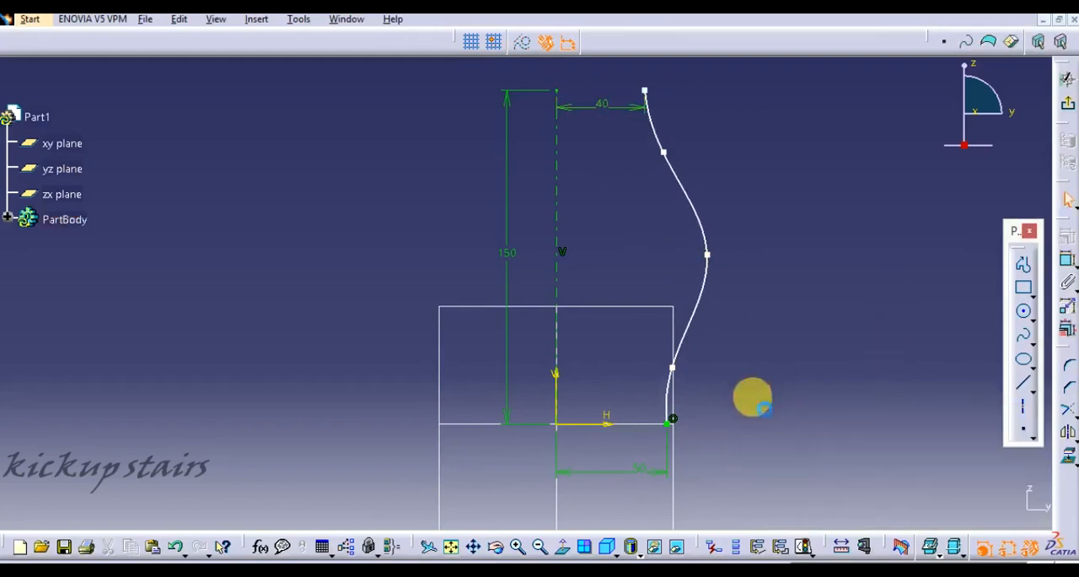
pyautogui.doubleClick(637, 474)
pyautogui.write('40mm')
pyautogui.press('Return')
# - Exit the sketch and revolve the spline profile a full turn around the sketch axis as a surface
pyautogui.click(1068, 107)
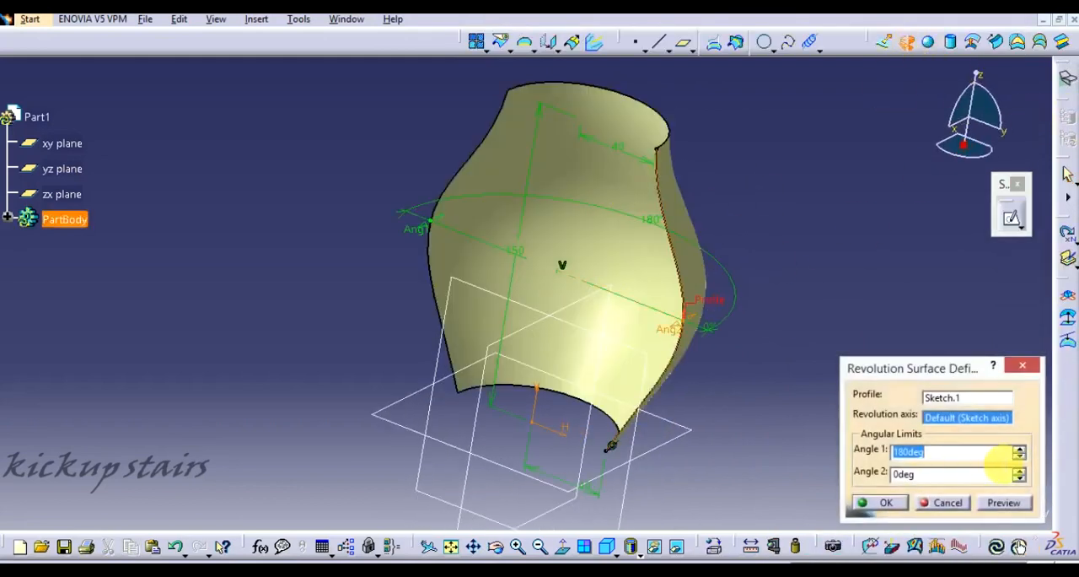
pyautogui.press('Return')
pyautogui.moveTo(700, 414); pyautogui.dragTo(728, 296, button='middle')
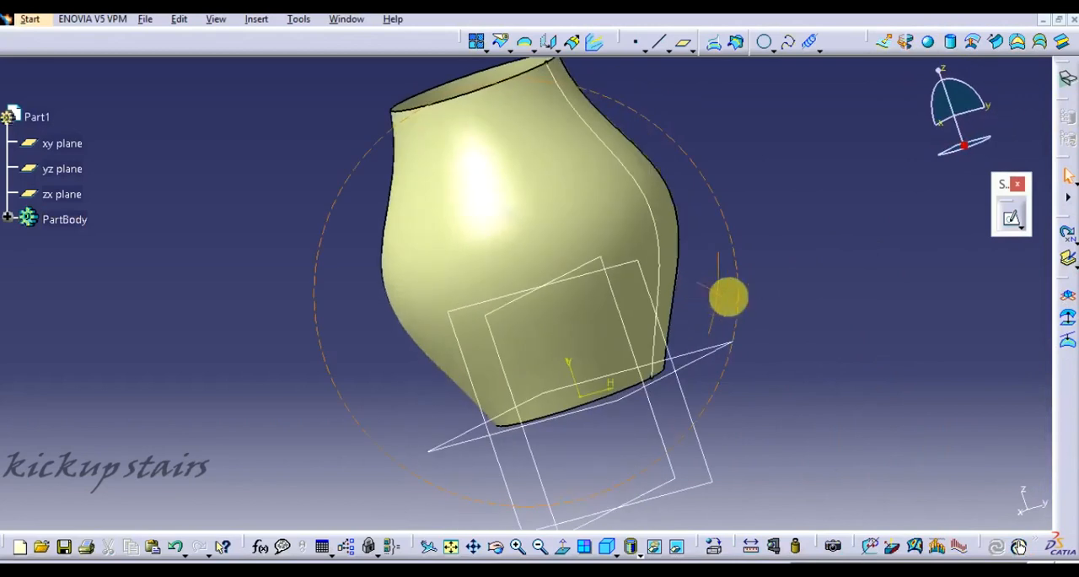
# - Create a reference point at the lower endpoint of the spline profile
pyautogui.click(635, 41)
pyautogui.moveTo(655, 379); pyautogui.dragTo(717, 299, button='middle')
pyautogui.click(713, 295)
pyautogui.click(884, 502)
pyautogui.moveTo(783, 228); pyautogui.dragTo(726, 105, button='middle')
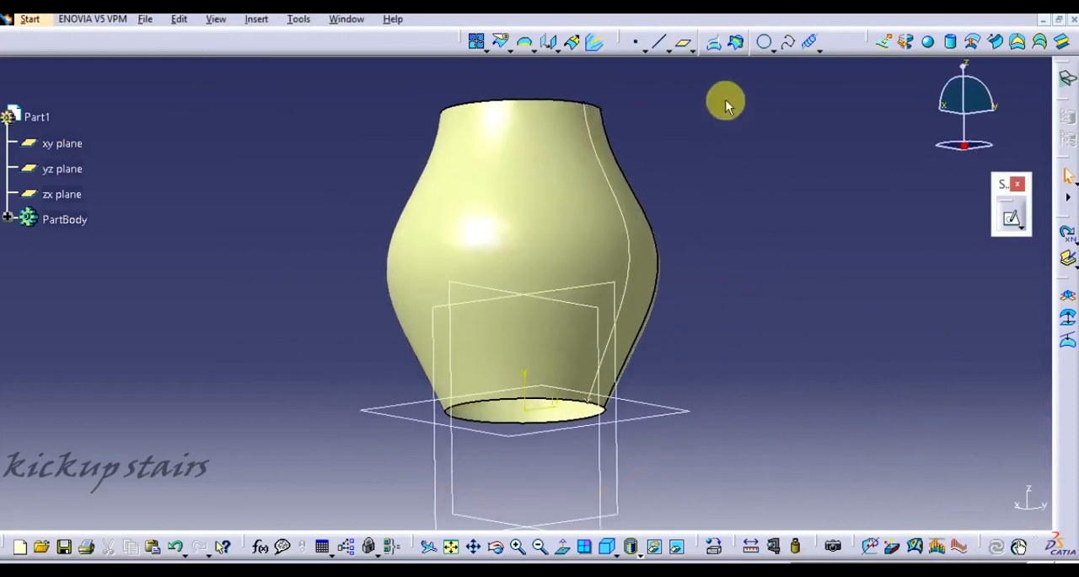
# - Create a counterclockwise helix from the base point around the vertical sketch axis with 10 mm pitch and 150 mm height
pyautogui.click(812, 44)
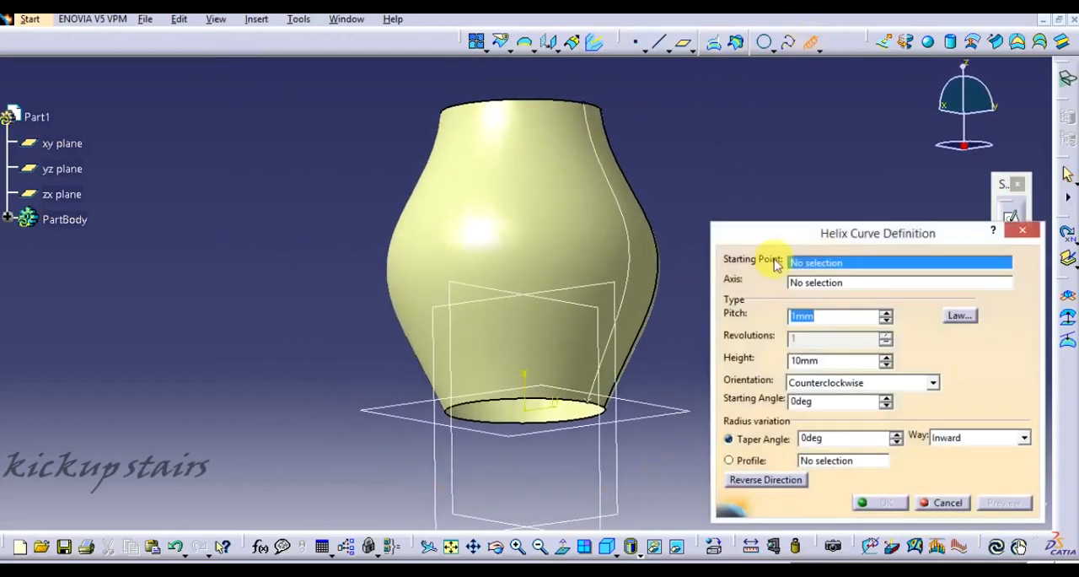
pyautogui.click(594, 409)
pyautogui.click(526, 392)
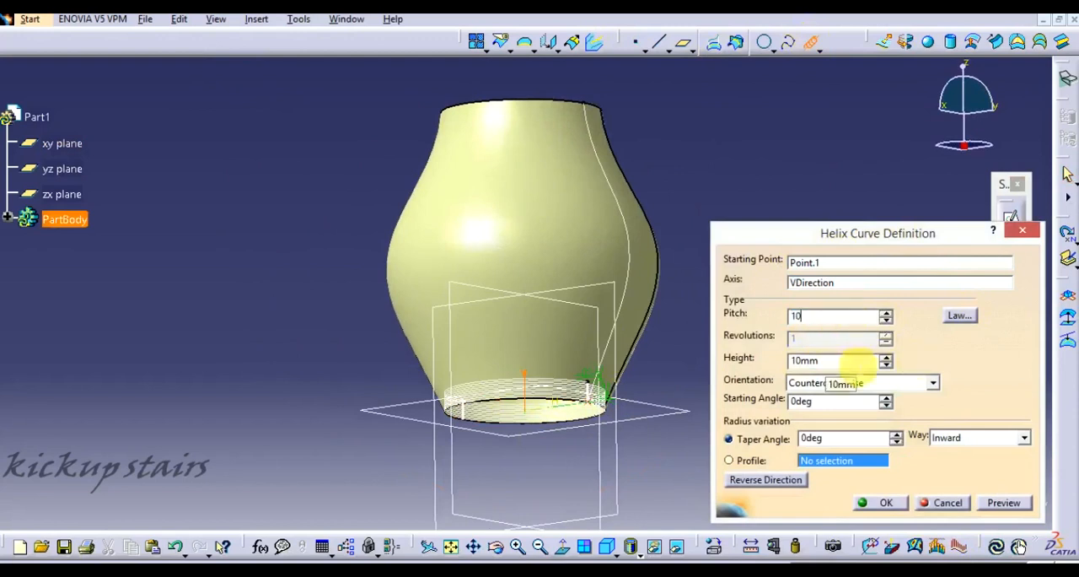
pyautogui.press('Tab')
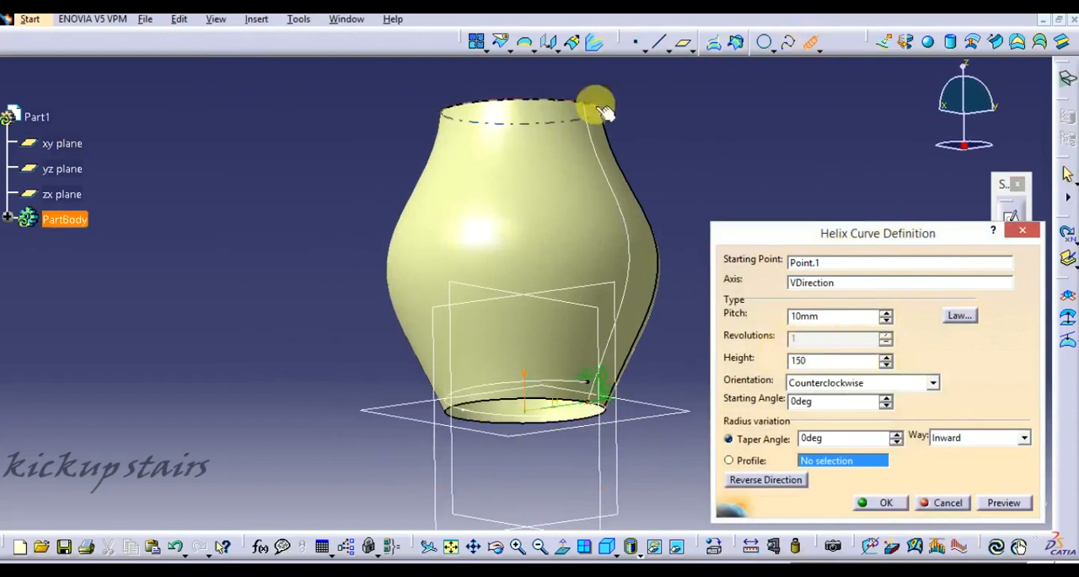
pyautogui.click(1020, 504)
pyautogui.moveTo(665, 333); pyautogui.dragTo(651, 371, button='middle')
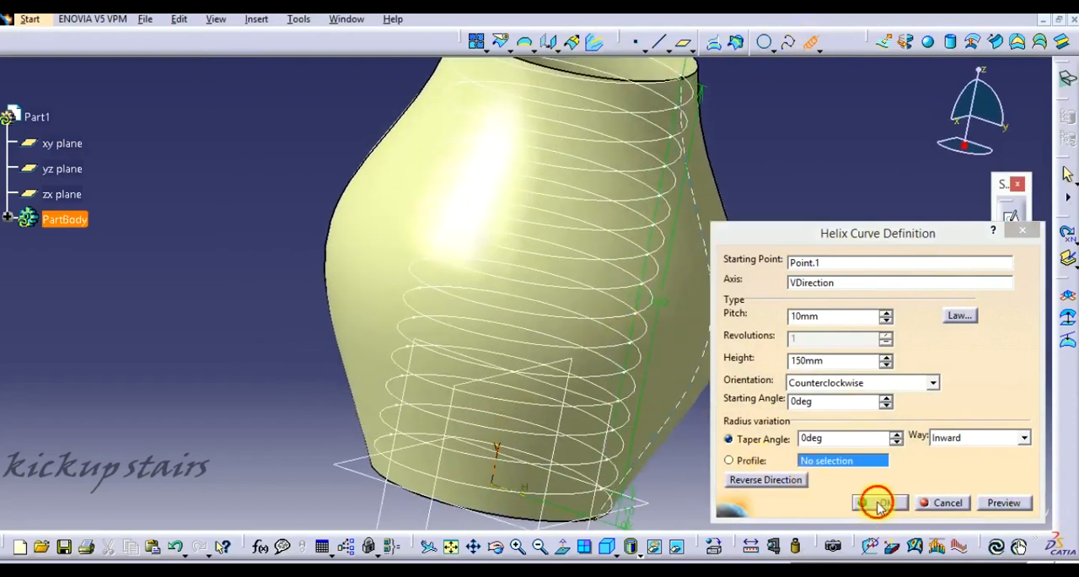
pyautogui.click(876, 503)
# - Create a plane normal to the helix curve at the helix's top endpoint
pyautogui.moveTo(795, 256); pyautogui.dragTo(786, 221, button='middle')
pyautogui.click(683, 44)
pyautogui.click(603, 175)
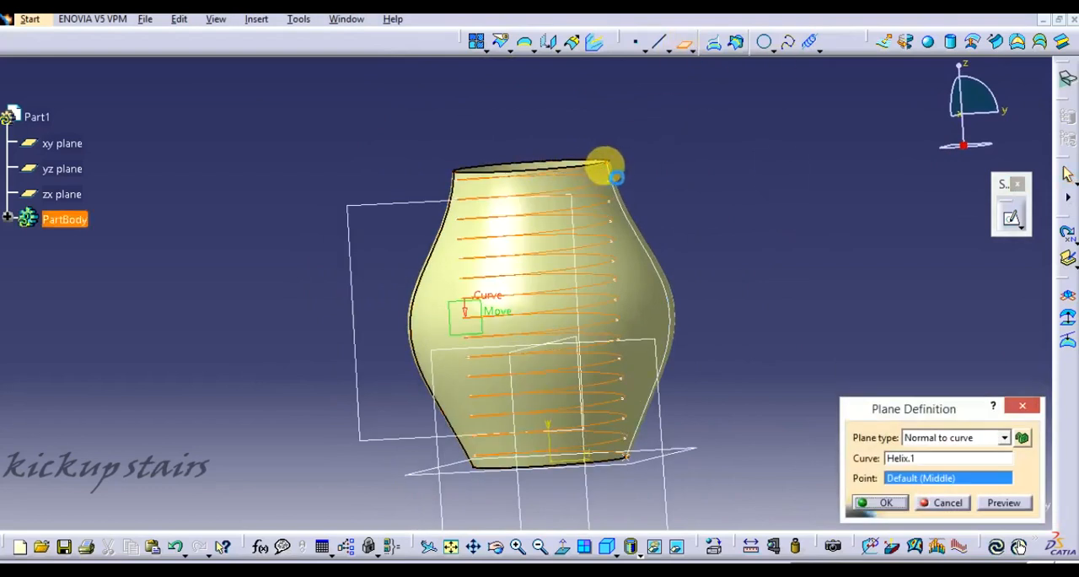
pyautogui.click(607, 159)
pyautogui.click(875, 502)
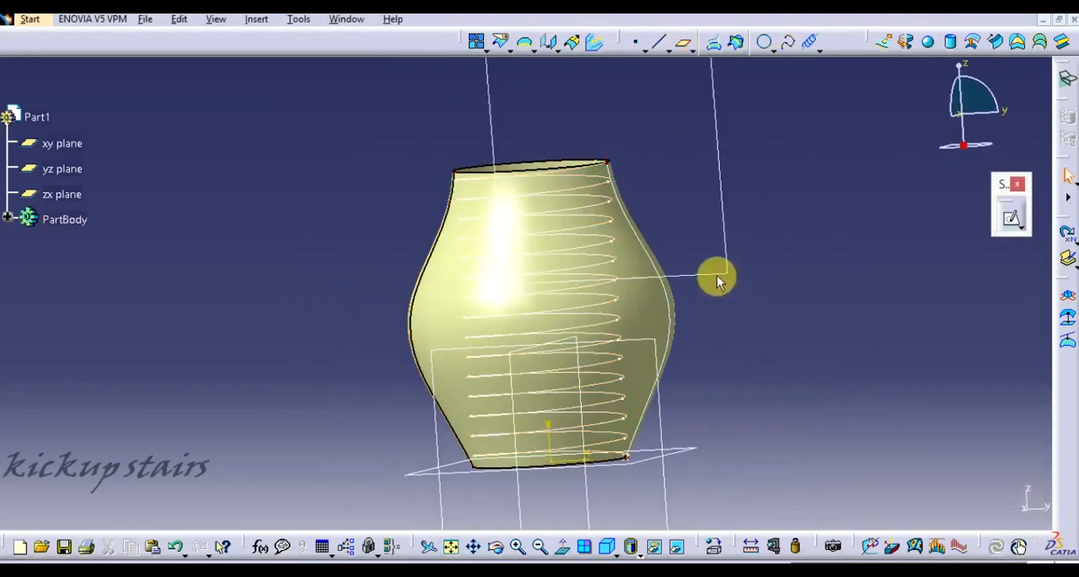
# - On the new plane, sketch a horizontal line about 124 mm long outward from the helix's top end
pyautogui.click(1013, 219)
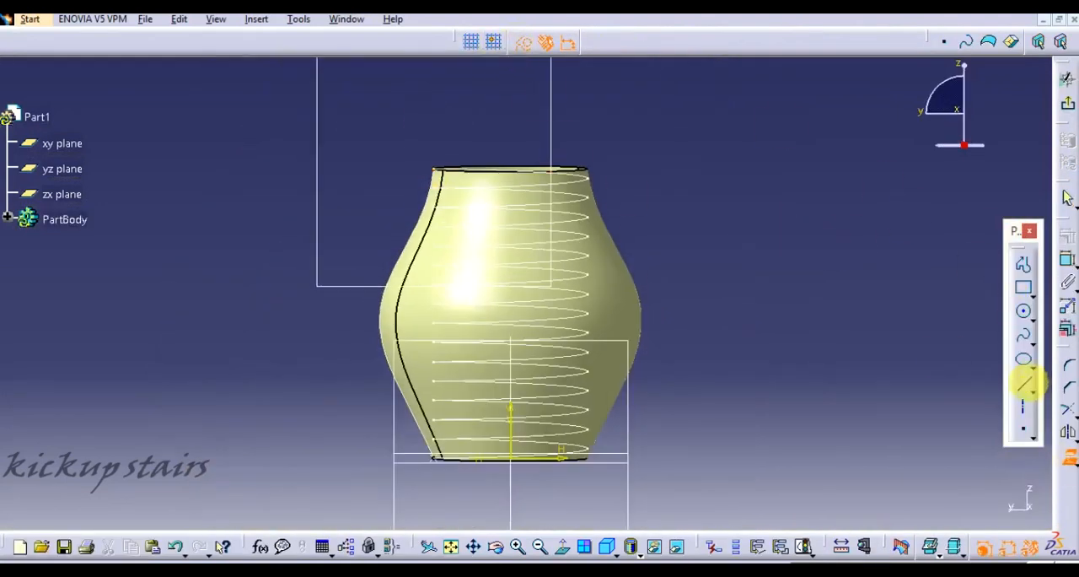
pyautogui.click(1023, 383)
pyautogui.click(438, 171)
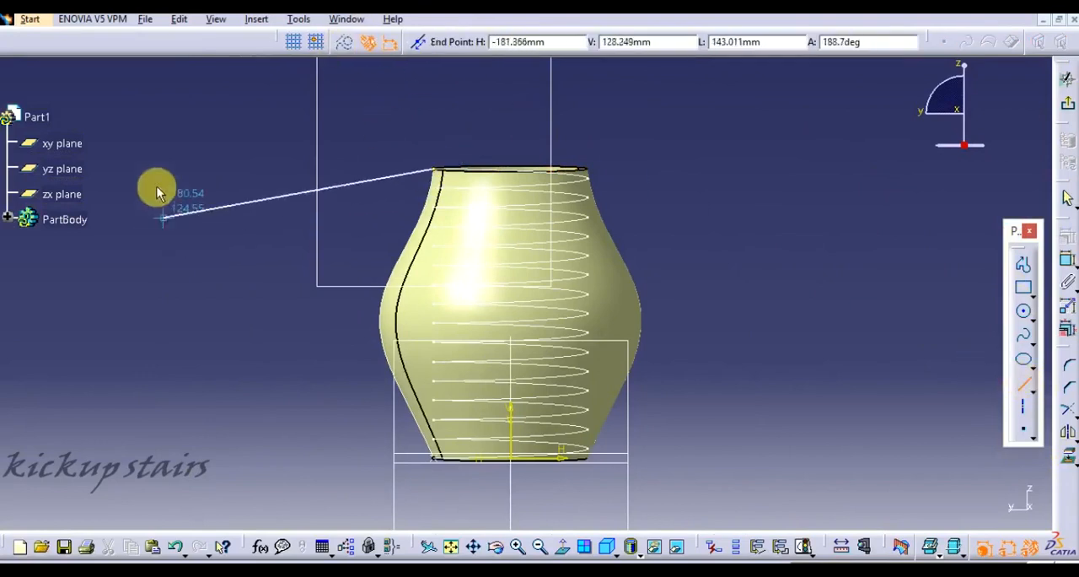
pyautogui.click(198, 169)
pyautogui.click(1069, 102)
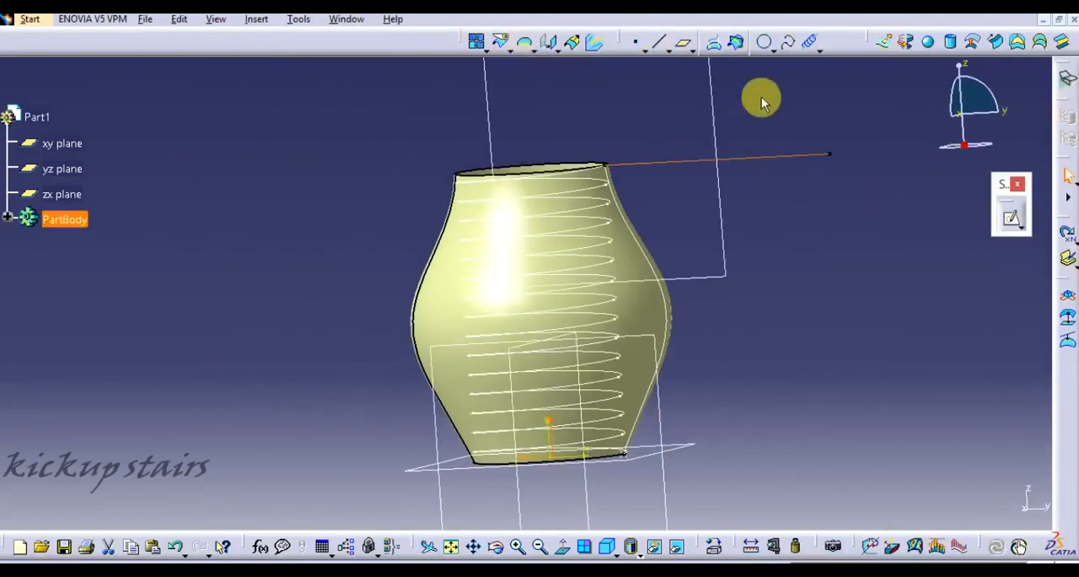
# - Sweep the sketched line along the helix as a surface, using the xy plane as the reference surface
pyautogui.click(996, 42)
pyautogui.click(590, 183)
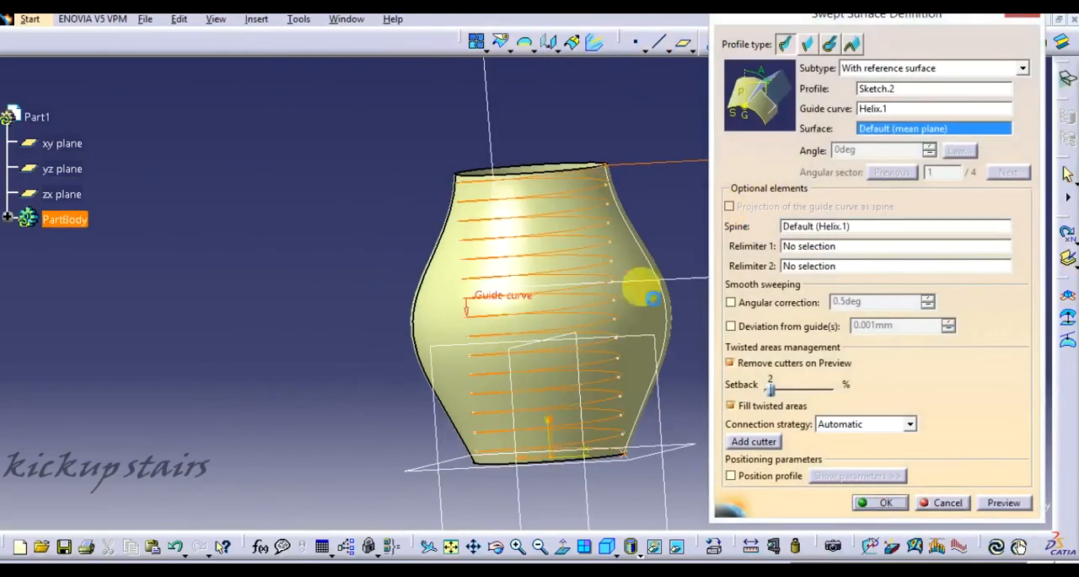
pyautogui.click(638, 356)
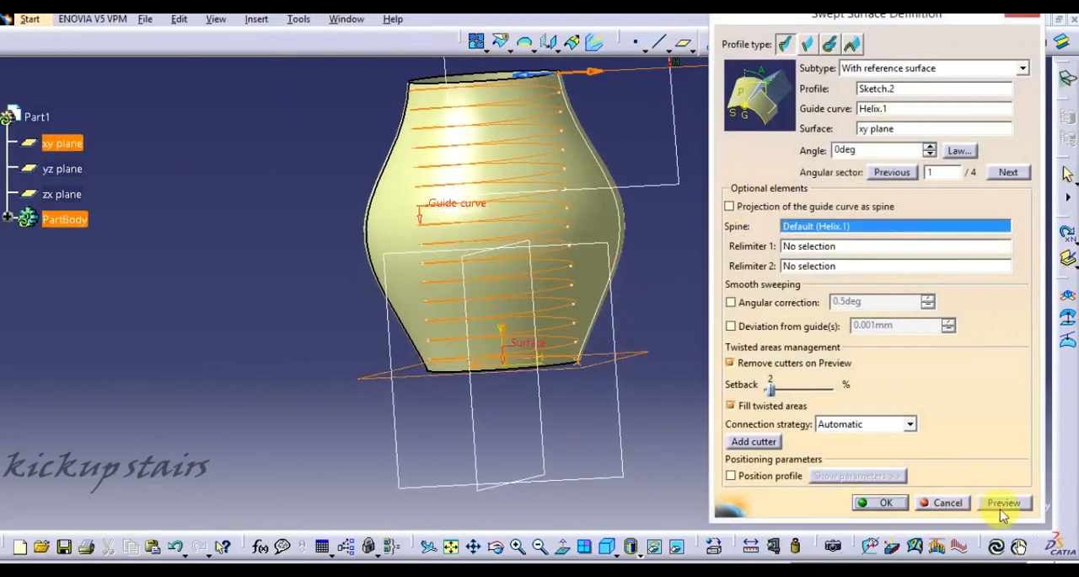
pyautogui.moveTo(398, 313); pyautogui.dragTo(433, 278, button='middle')
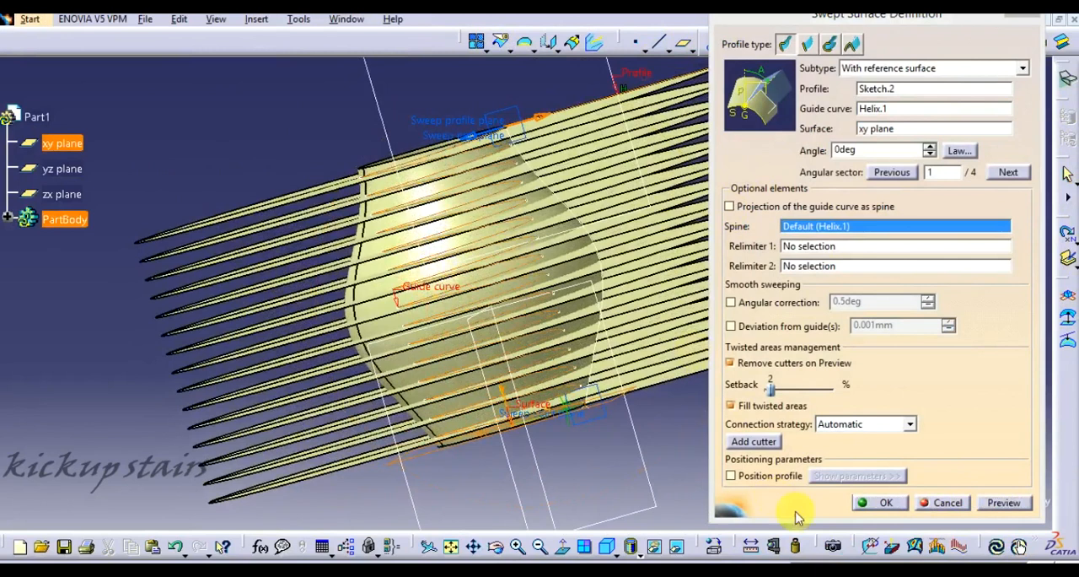
pyautogui.click(867, 501)
# - Create the intersection curve between the helical swept surface as first element and the vase-shaped revolved surface as second element
pyautogui.moveTo(783, 149); pyautogui.dragTo(809, 176, button='middle')
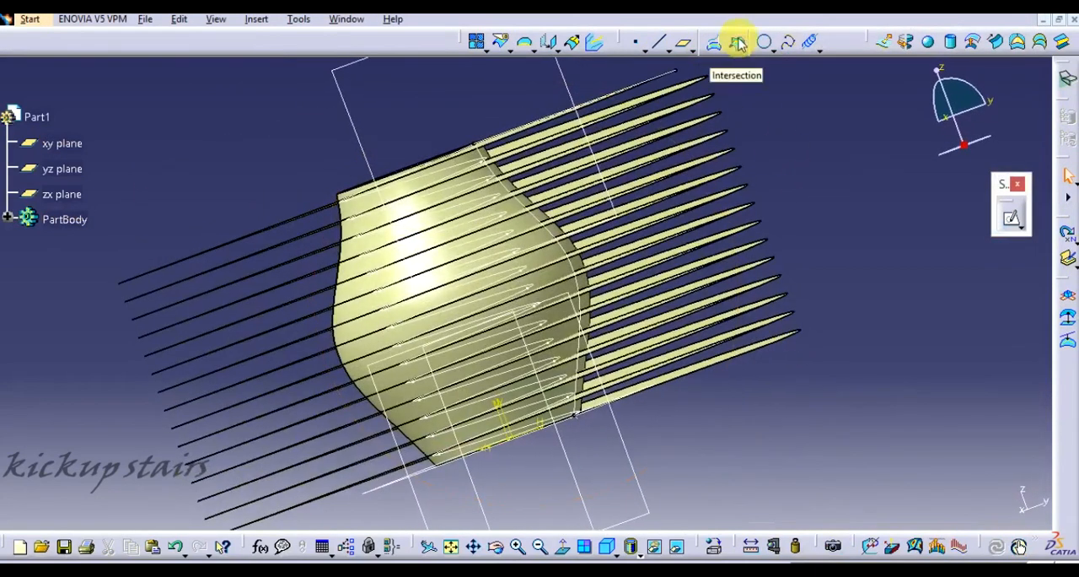
pyautogui.moveTo(619, 301); pyautogui.dragTo(460, 370, button='middle')
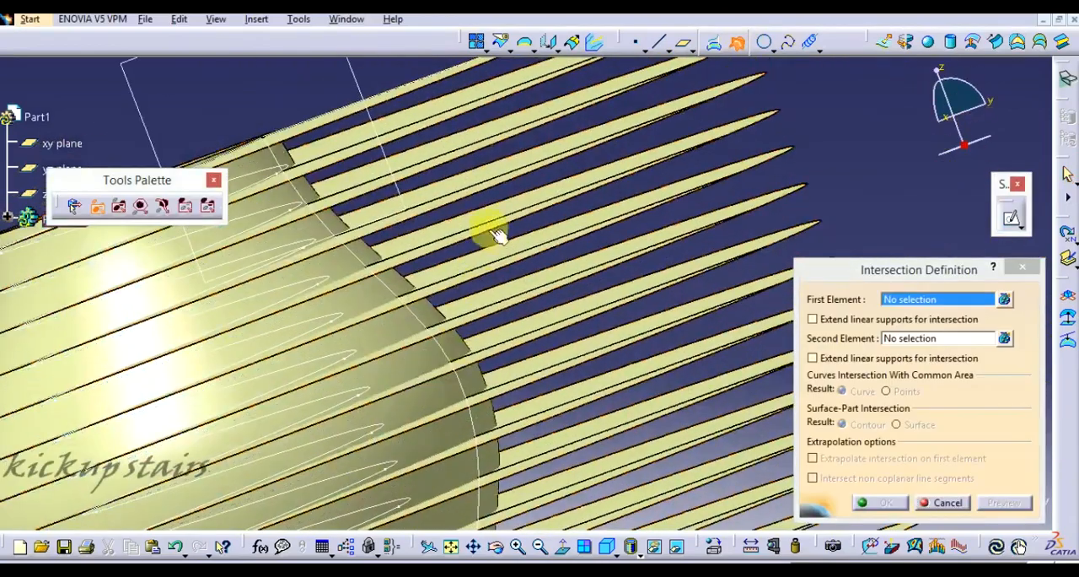
pyautogui.click(592, 258)
pyautogui.click(326, 236)
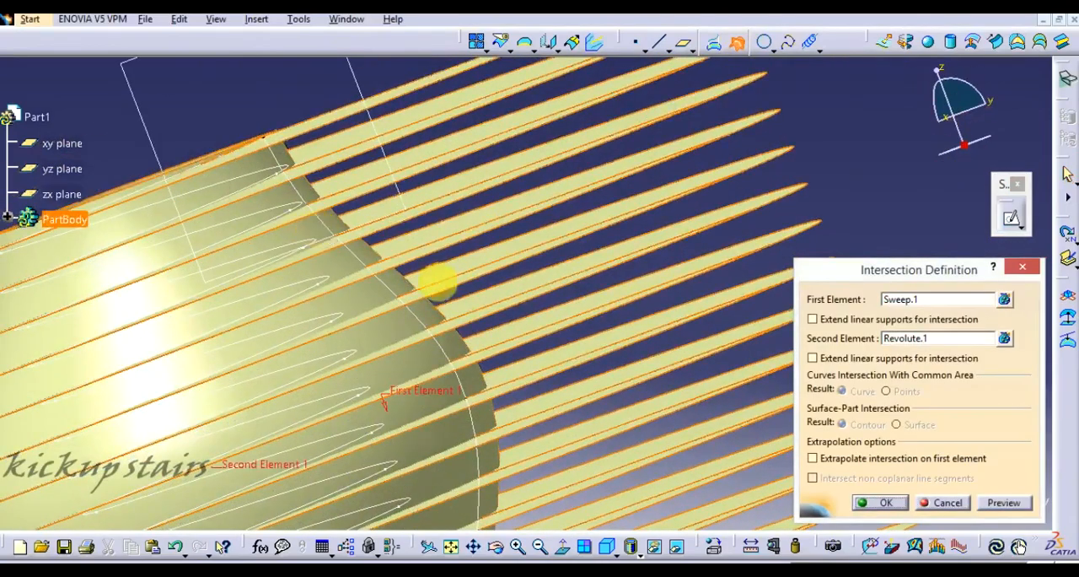
pyautogui.click(893, 503)
# - Hide all surfaces and the original cylindrical helix
pyautogui.moveTo(587, 289); pyautogui.dragTo(648, 303, button='middle')
pyautogui.click(305, 19)
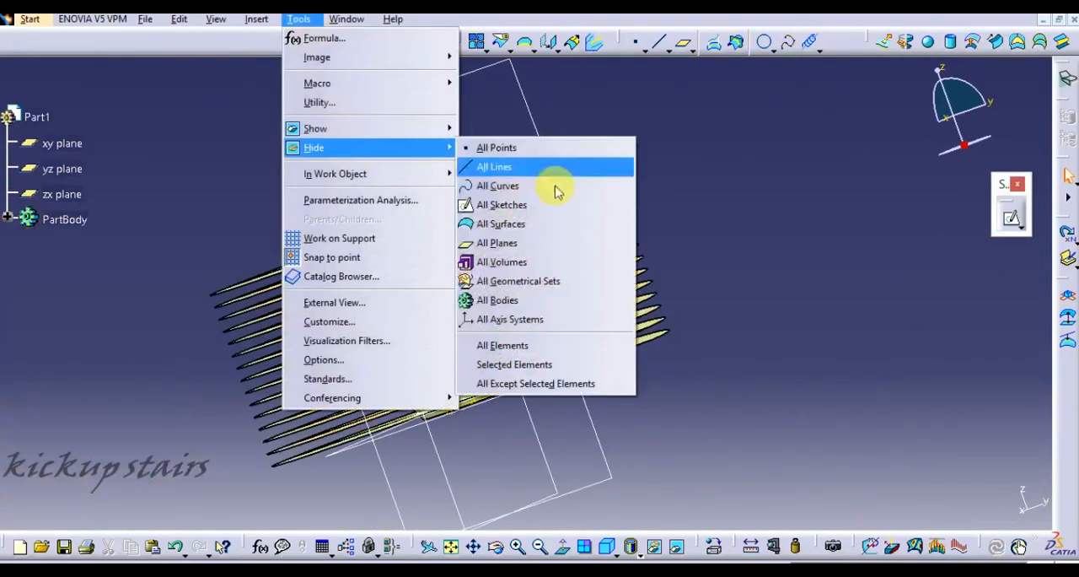
pyautogui.click(625, 172)
pyautogui.moveTo(682, 188); pyautogui.dragTo(591, 217, button='middle')
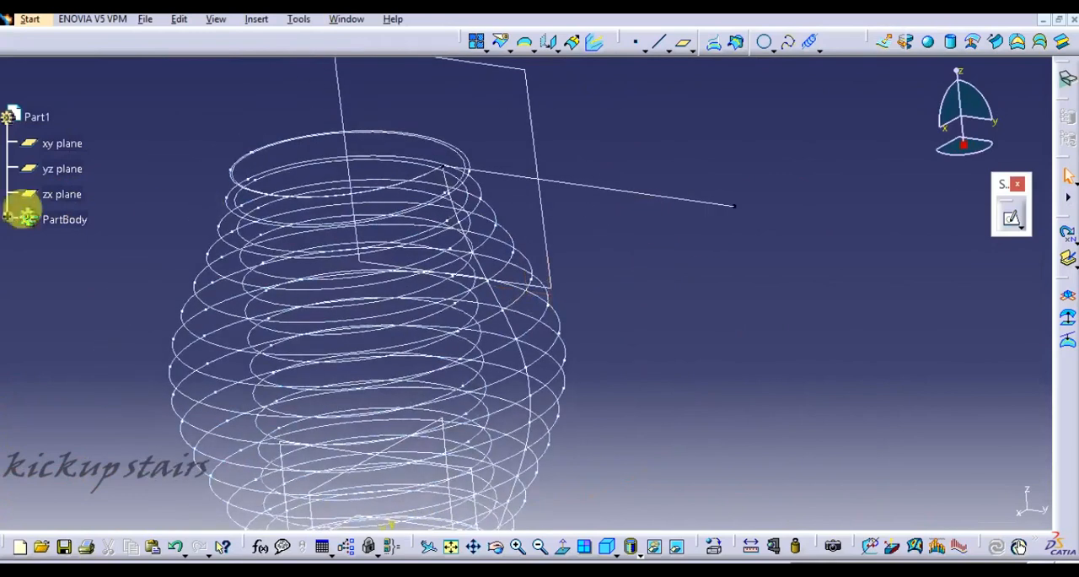
pyautogui.click(8, 218)
pyautogui.rightClick(80, 320)
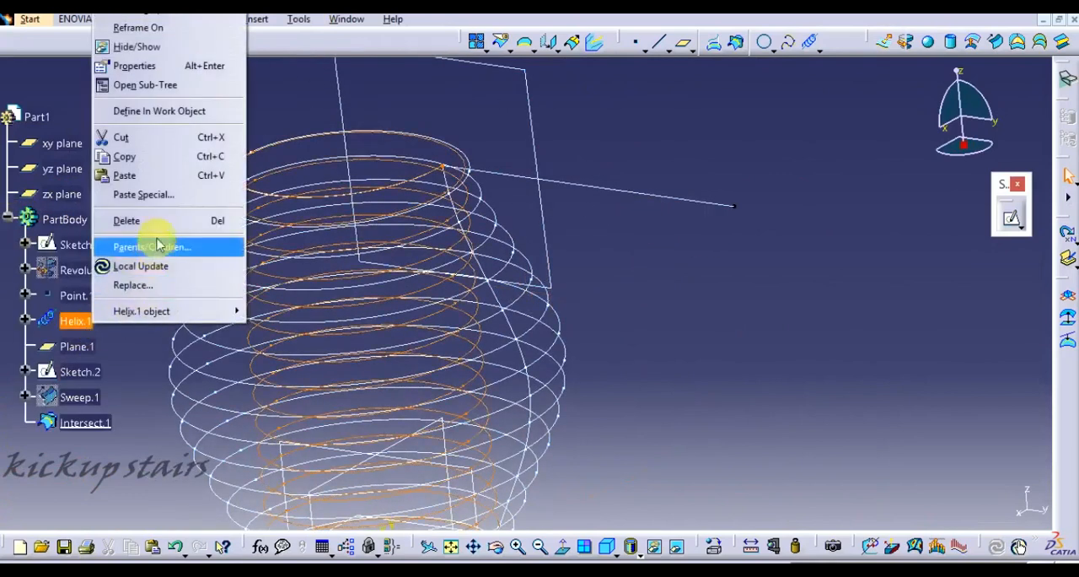
pyautogui.click(138, 47)
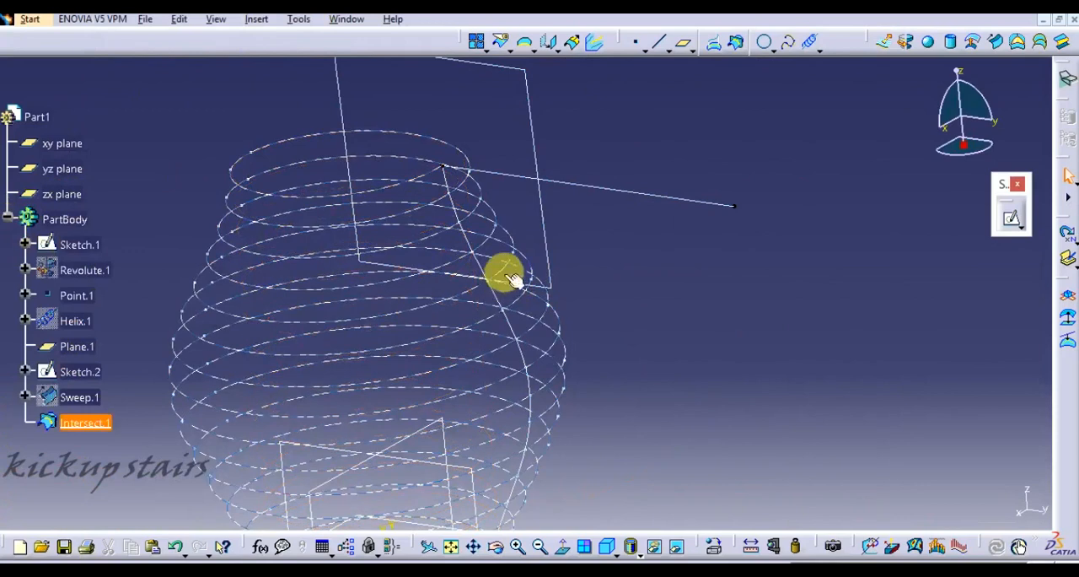
# - Hide the plane at the helix's top end, the straight line sketch and the vase profile sketch
pyautogui.click(539, 159)
pyautogui.rightClick(540, 157)
pyautogui.click(643, 188)
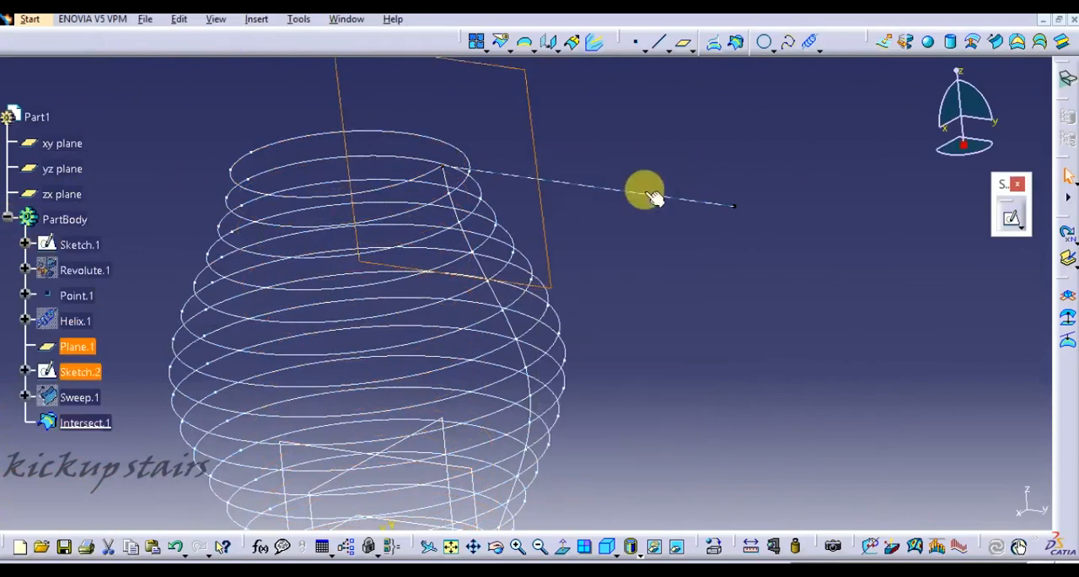
pyautogui.rightClick(646, 193)
pyautogui.click(693, 242)
pyautogui.moveTo(565, 210)
pyautogui.mouseDown(button='middle')
pyautogui.moveTo(614, 152)
pyautogui.moveTo(611, 132)
pyautogui.mouseUp(button='middle')
pyautogui.rightClick(485, 203)
pyautogui.click(554, 244)
pyautogui.rightClick(563, 194)
pyautogui.click(612, 244)
pyautogui.moveTo(690, 153)
pyautogui.mouseDown(button='middle')
pyautogui.moveTo(855, 115)
pyautogui.moveTo(737, 256)
pyautogui.moveTo(582, 282)
pyautogui.moveTo(691, 171)
pyautogui.mouseUp(button='middle')
# - Set up a circular sweep of subtype Center and radius with the intersection curve as center curve, and preview it
pyautogui.click(996, 42)
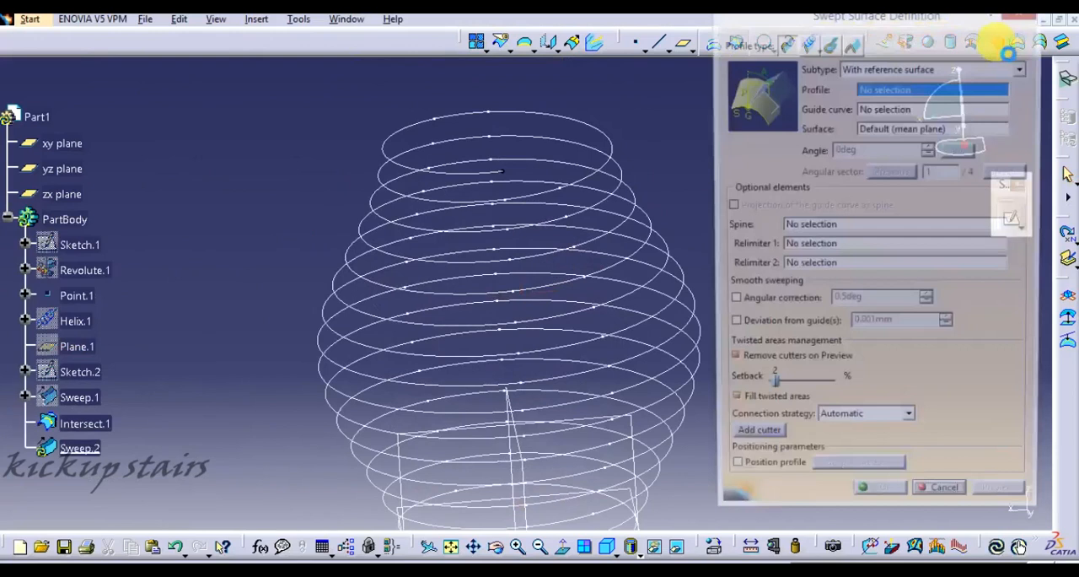
pyautogui.click(830, 44)
pyautogui.click(1022, 142)
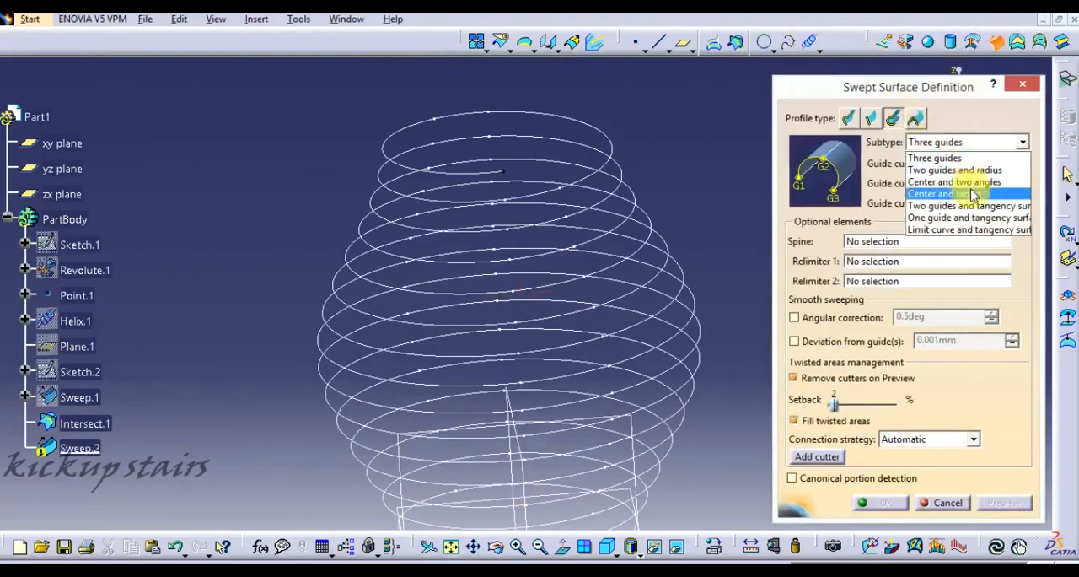
pyautogui.click(966, 177)
pyautogui.click(429, 165)
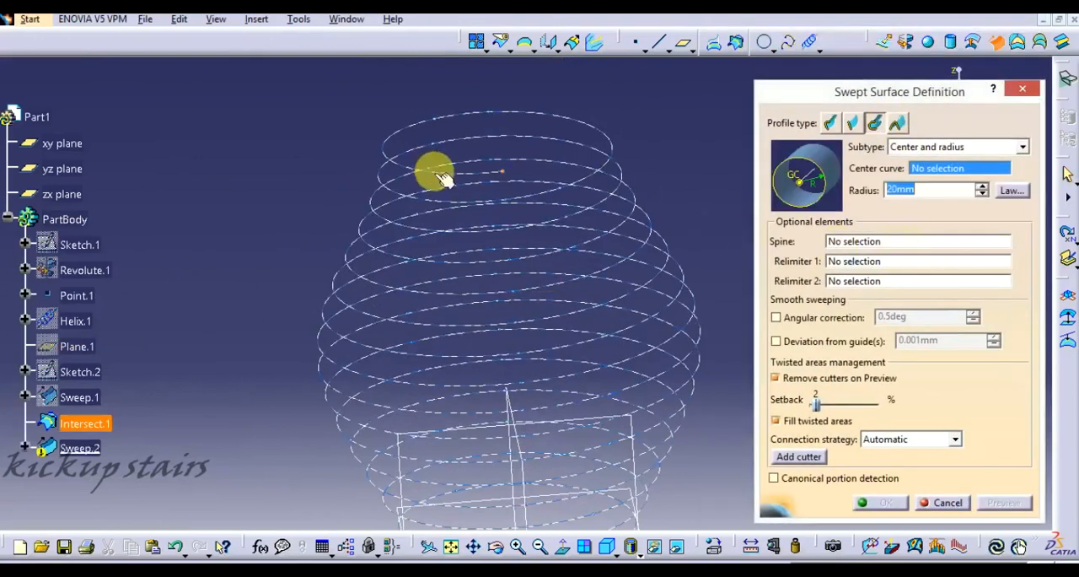
pyautogui.click(996, 503)
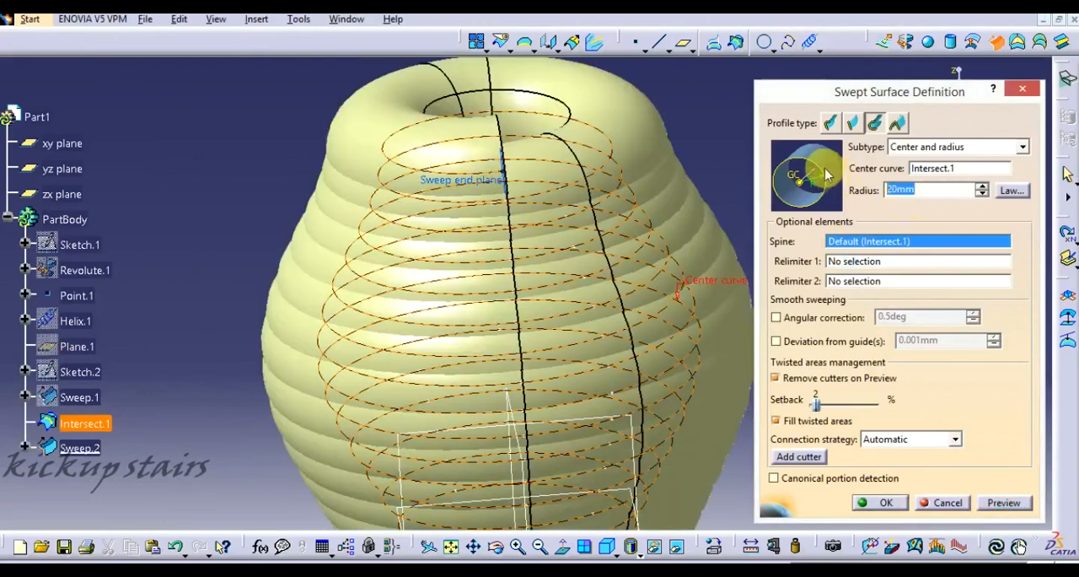
# - Preview the circular sweep with a 5 mm radius
pyautogui.write('5')
pyautogui.click(1003, 503)
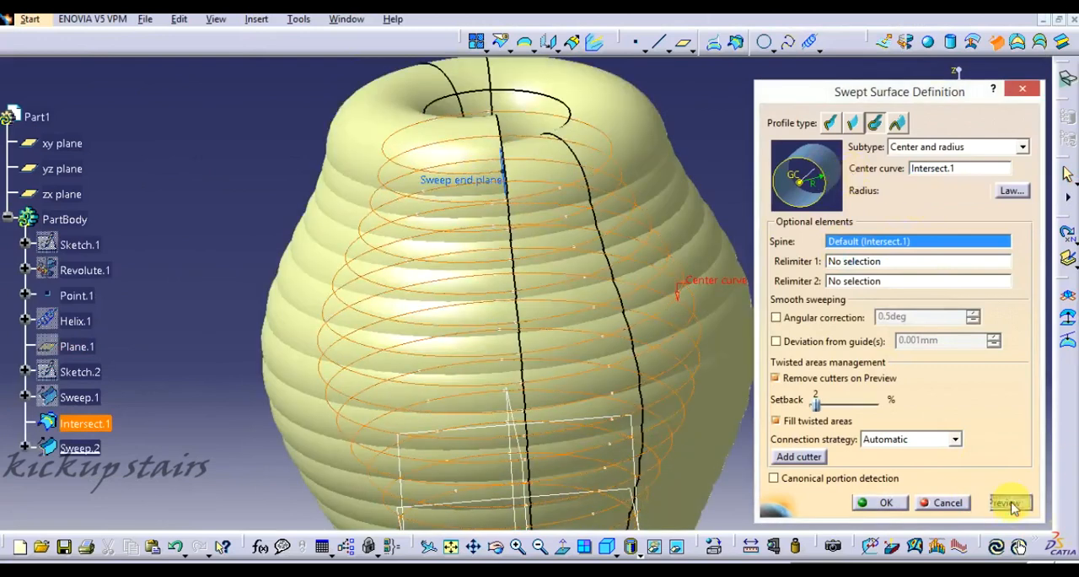
pyautogui.moveTo(633, 302); pyautogui.dragTo(611, 237, button='middle')
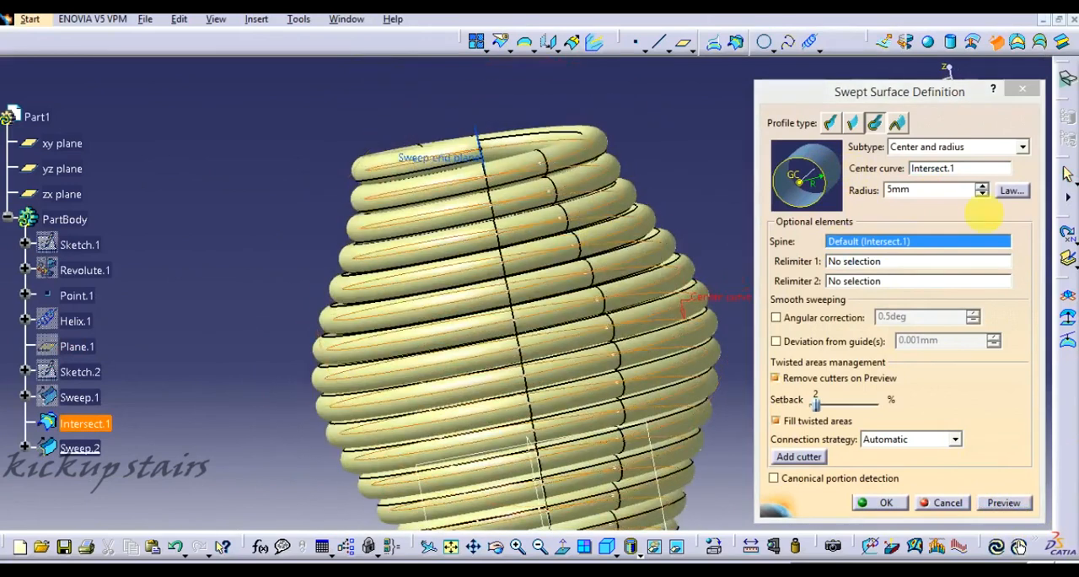
# - Set the circular sweep's radius to 2 mm and create the tube surface
pyautogui.moveTo(960, 193); pyautogui.dragTo(769, 195)
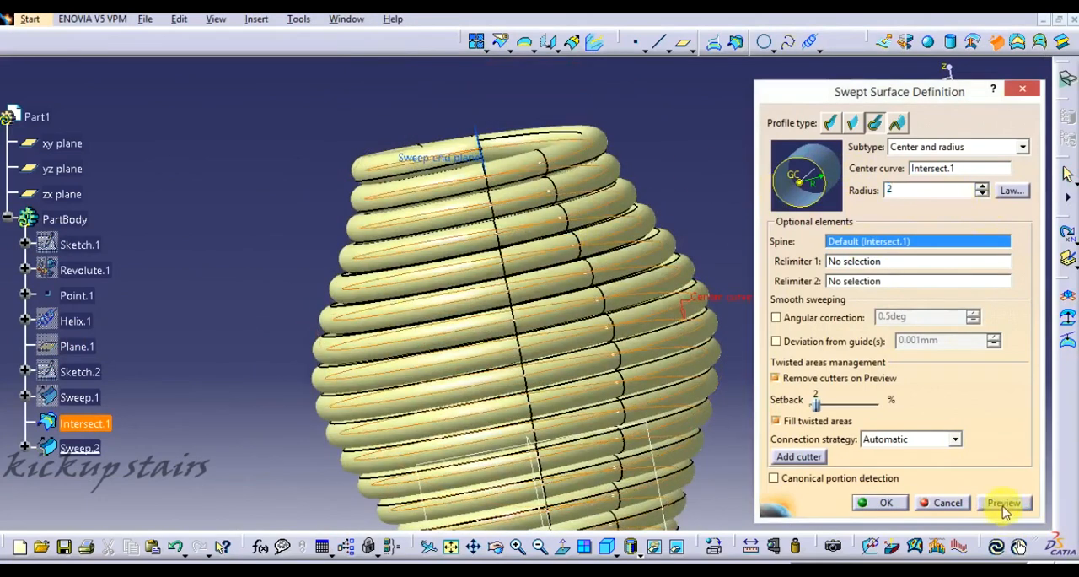
pyautogui.click(1003, 504)
pyautogui.moveTo(597, 357); pyautogui.dragTo(602, 269, button='middle')
pyautogui.click(875, 502)
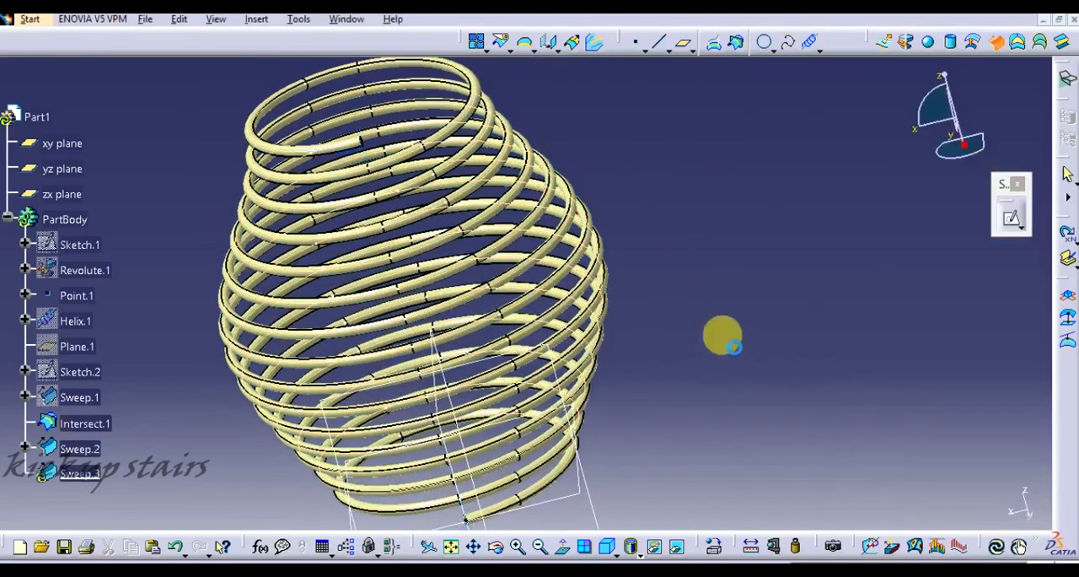
pyautogui.click(940, 502)
# - Hide all planes in the part
pyautogui.click(292, 20)
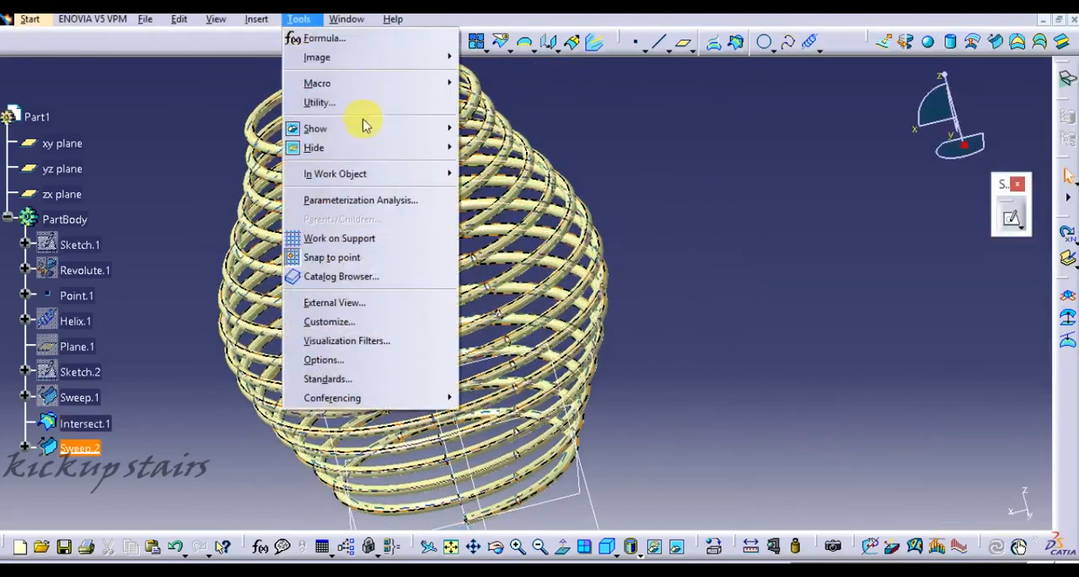
pyautogui.moveTo(441, 150)
pyautogui.click(529, 246)
pyautogui.moveTo(770, 255); pyautogui.dragTo(870, 300, button='middle')
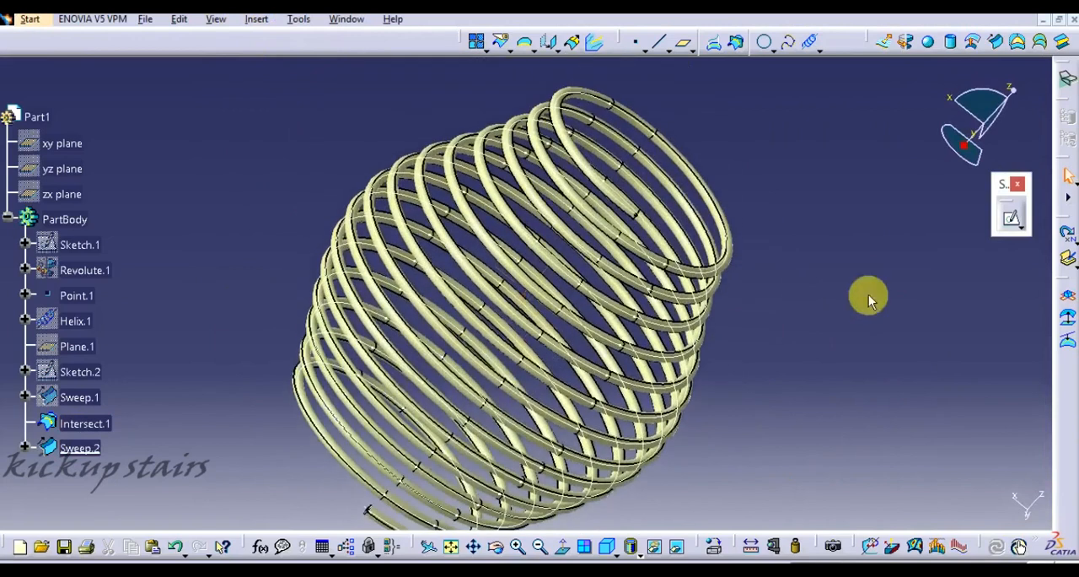
# - Switch to the Part Design workbench and move the reference elements toolbar out into the work area
pyautogui.click(30, 18)
pyautogui.moveTo(67, 54)
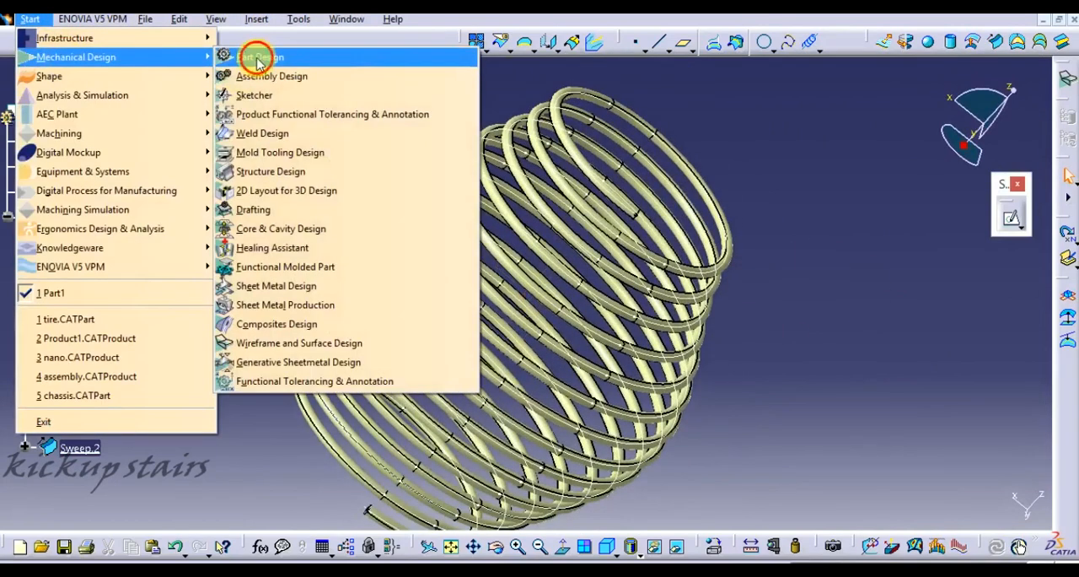
pyautogui.click(257, 57)
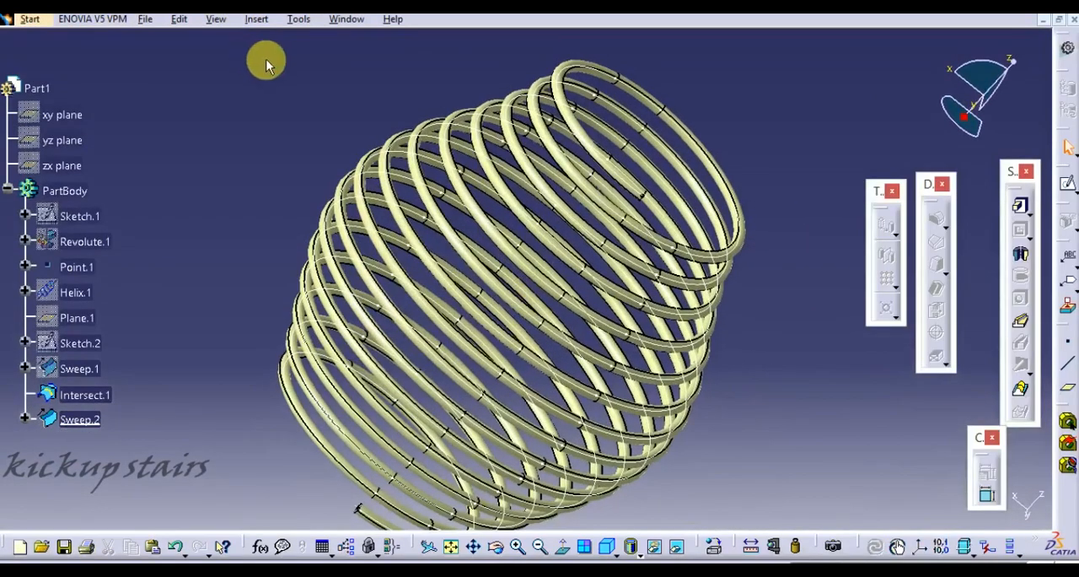
pyautogui.moveTo(1046, 323); pyautogui.dragTo(980, 253)
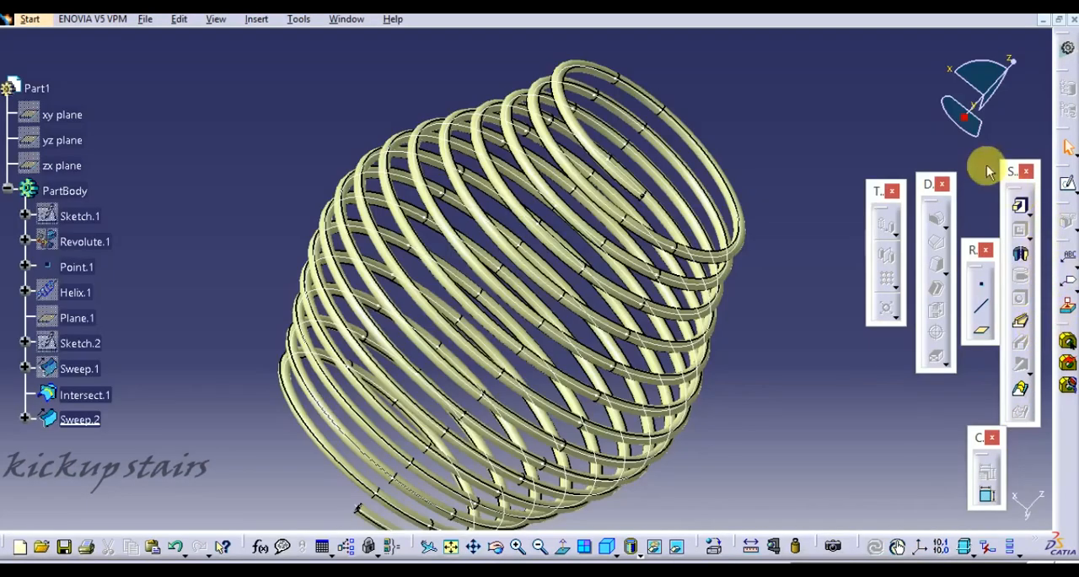
# - Turn the swept tube surface into a solid with Close Surface
pyautogui.click(1064, 221)
pyautogui.click(1045, 244)
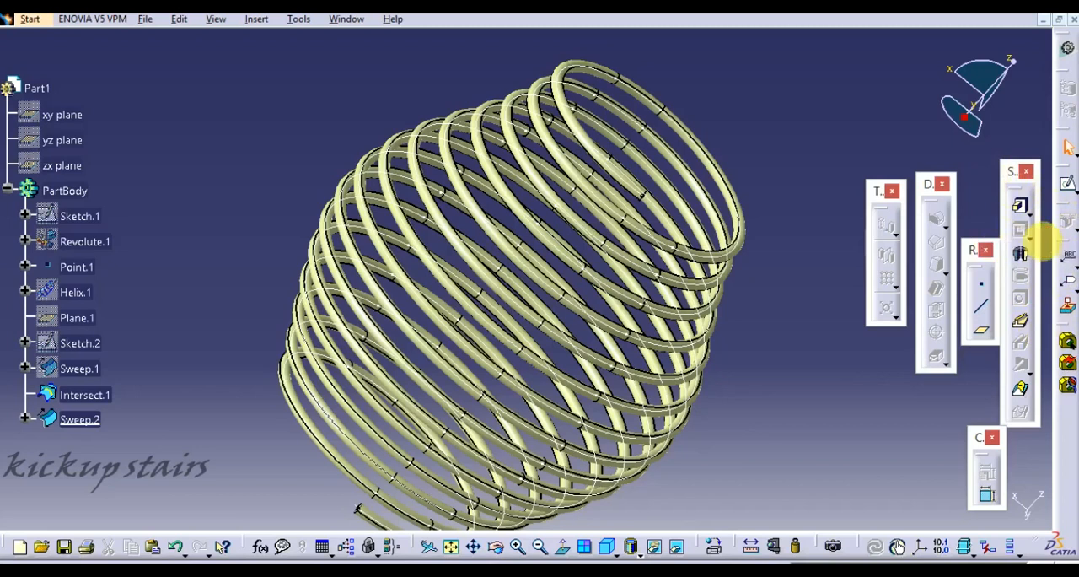
pyautogui.click(592, 137)
pyautogui.click(957, 506)
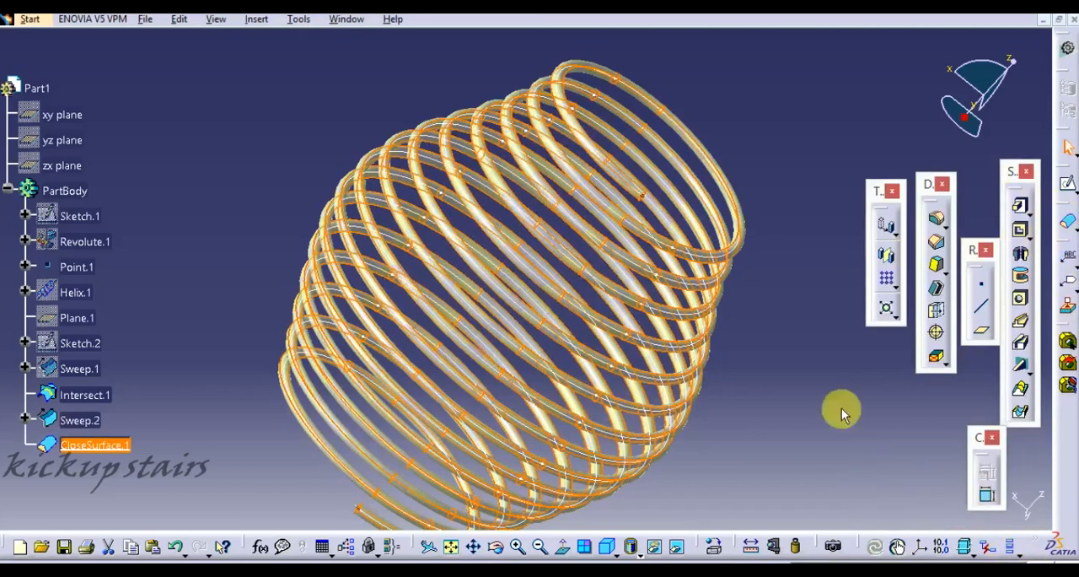
# - Hide all surfaces and the intersection curve so only the solid spring is displayed
pyautogui.click(298, 19)
pyautogui.moveTo(346, 148)
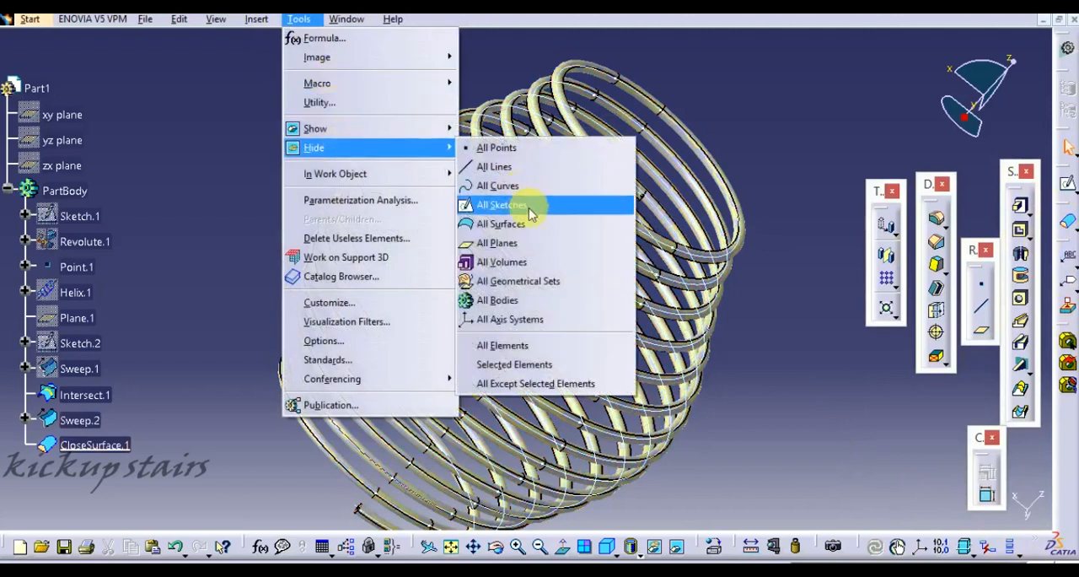
pyautogui.click(506, 205)
pyautogui.moveTo(838, 349)
pyautogui.mouseDown(button='middle')
pyautogui.moveTo(722, 294)
pyautogui.moveTo(571, 172)
pyautogui.mouseUp(button='middle')
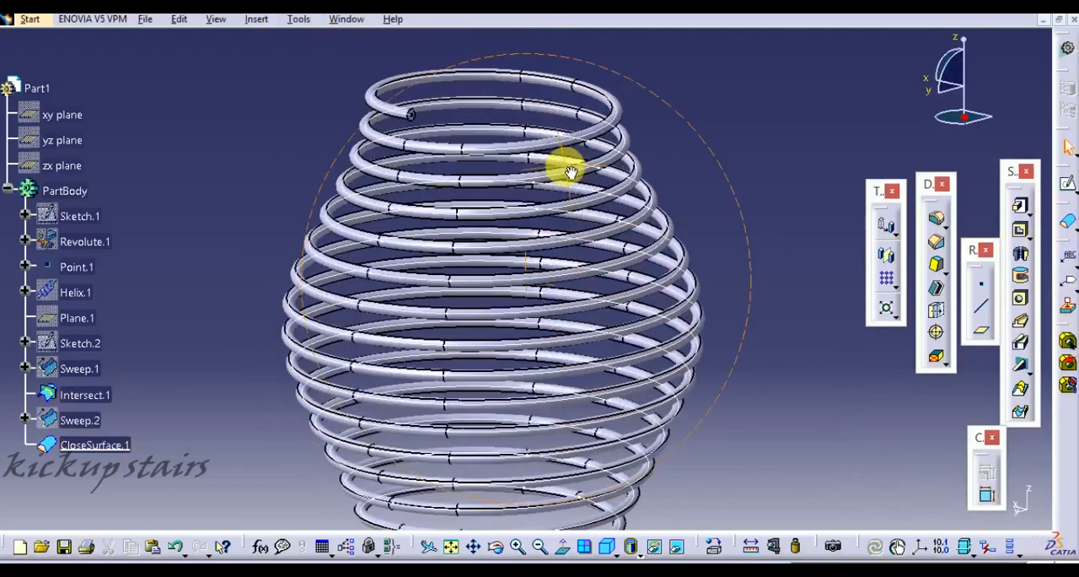
pyautogui.rightClick(414, 84)
pyautogui.click(506, 131)
pyautogui.moveTo(751, 214); pyautogui.dragTo(755, 185, button='middle')
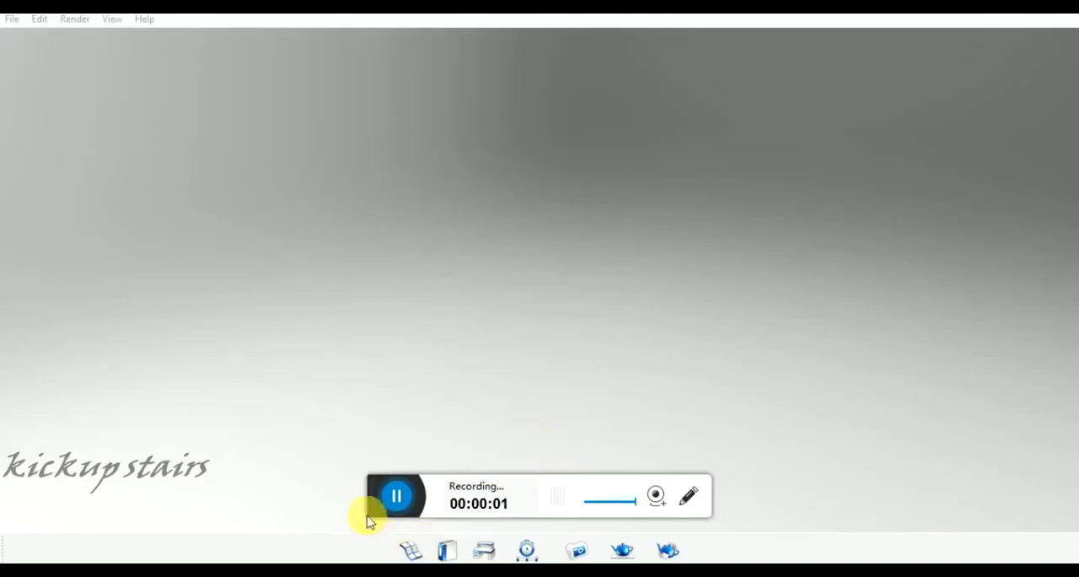
# - Switch to KeyShot and import the spring model from a folder on the Desktop
pyautogui.click(375, 509)
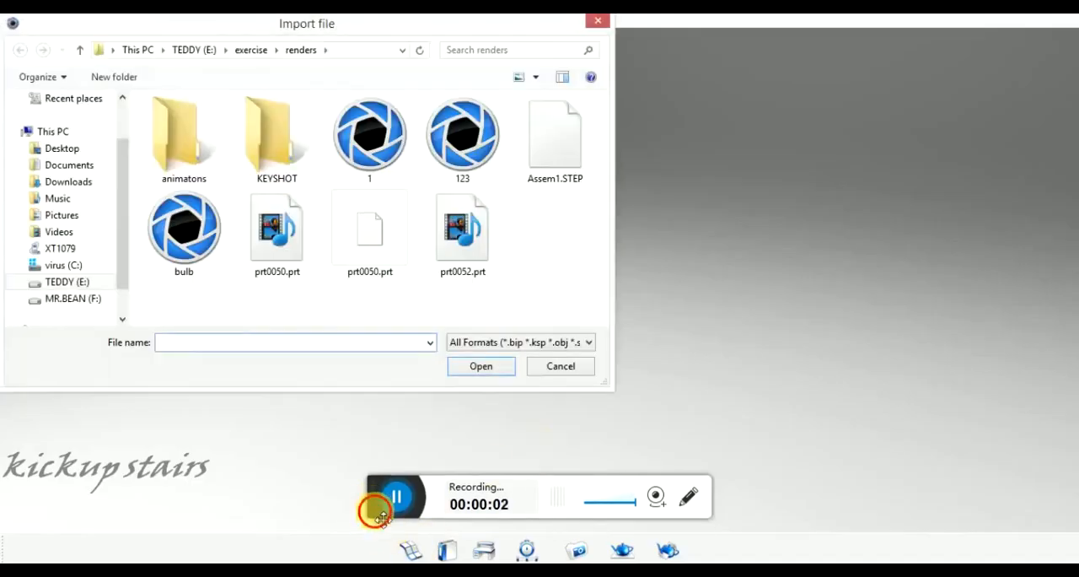
pyautogui.click(61, 149)
pyautogui.doubleClick(188, 142)
pyautogui.click(186, 120)
pyautogui.click(481, 366)
pyautogui.click(554, 306)
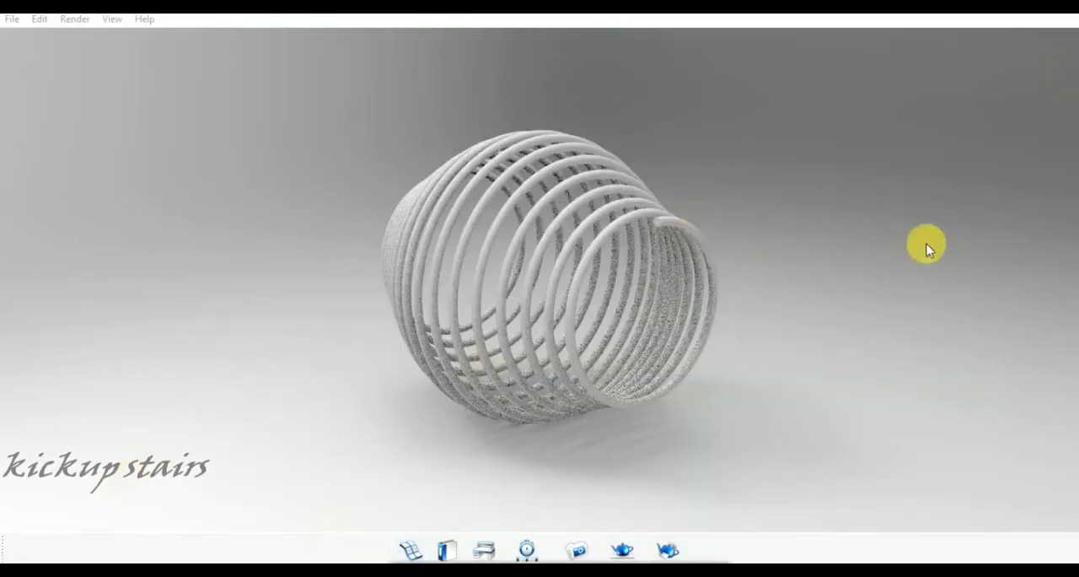
# - Rotate the spring model 90 degrees about X so it stands upright, and snap it to the ground
pyautogui.moveTo(774, 195); pyautogui.dragTo(489, 499)
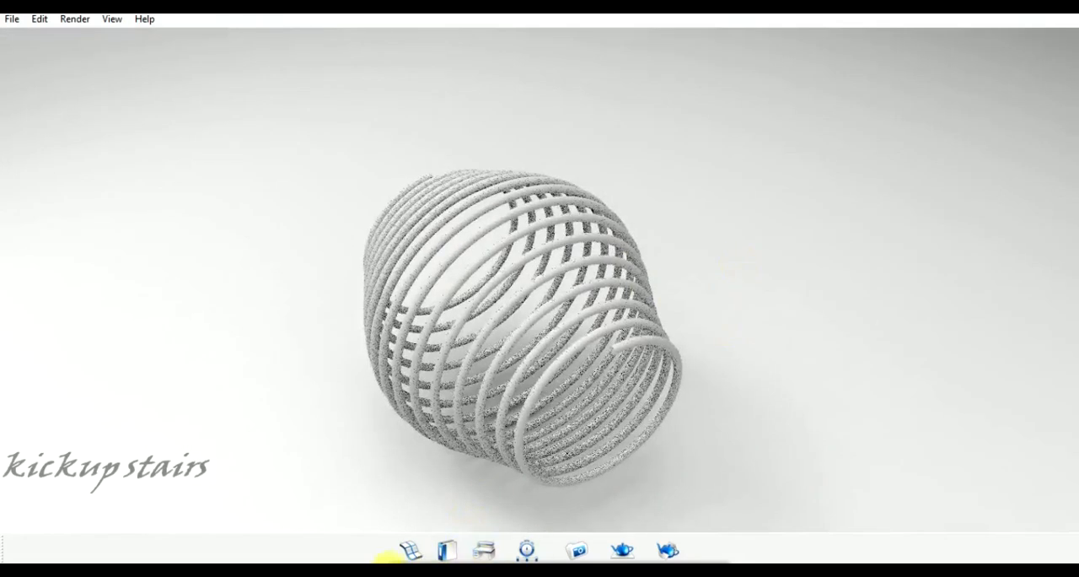
pyautogui.click(388, 567)
pyautogui.click(485, 549)
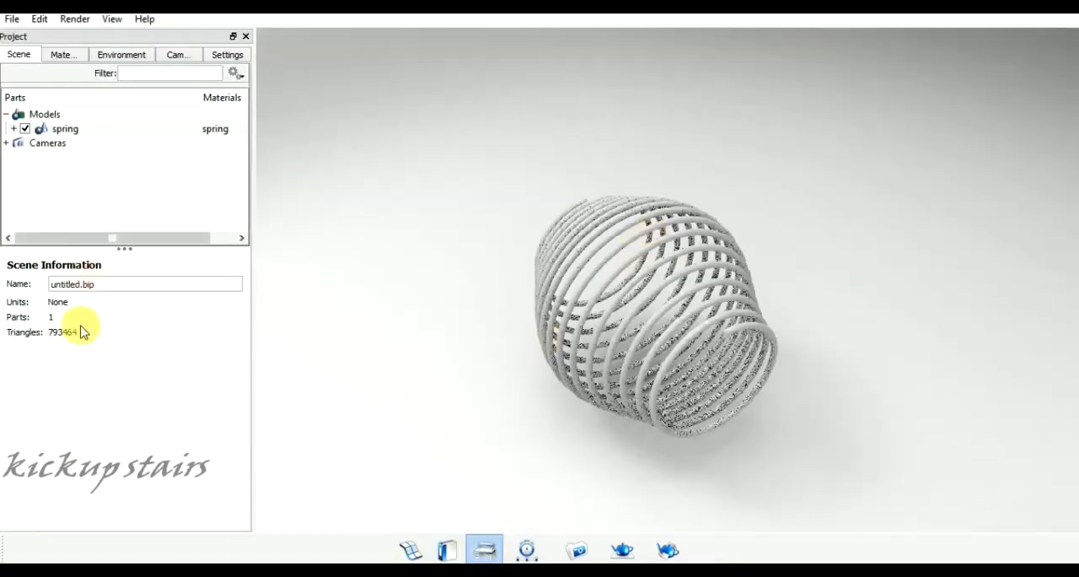
pyautogui.click(66, 129)
pyautogui.click(153, 261)
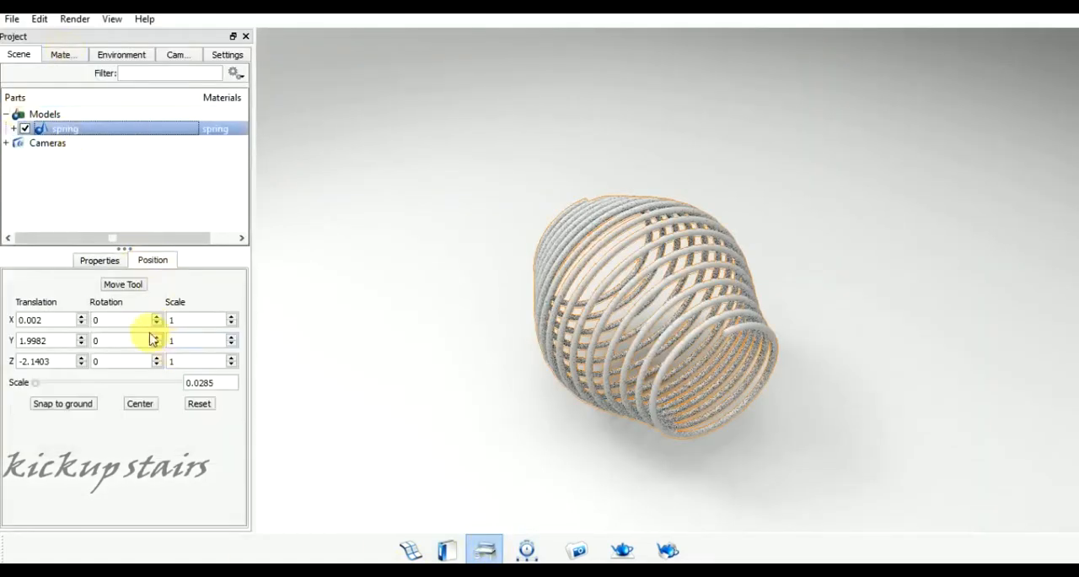
pyautogui.click(156, 319)
pyautogui.click(83, 405)
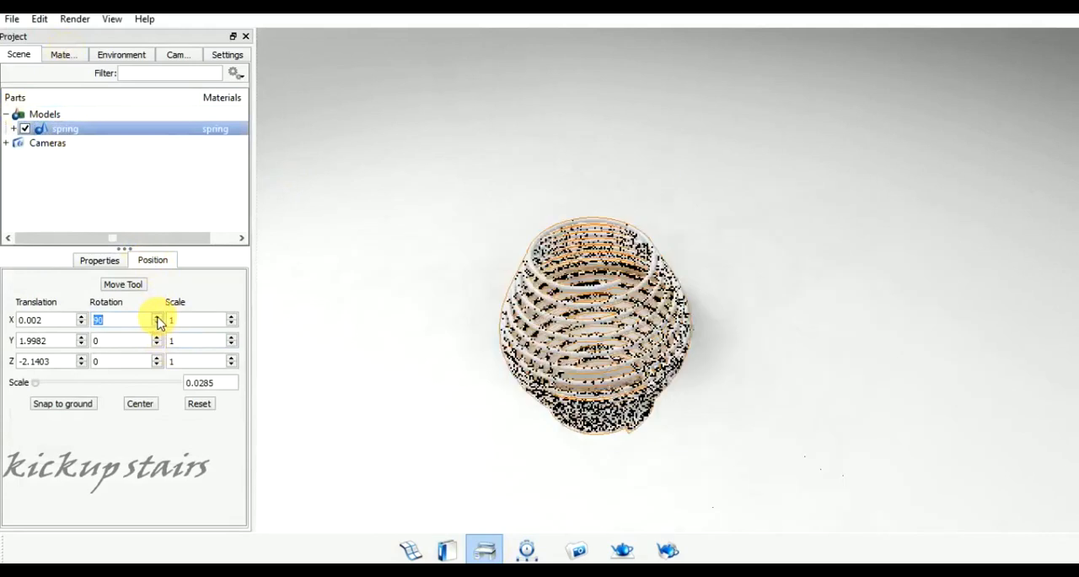
pyautogui.moveTo(544, 438); pyautogui.dragTo(511, 338)
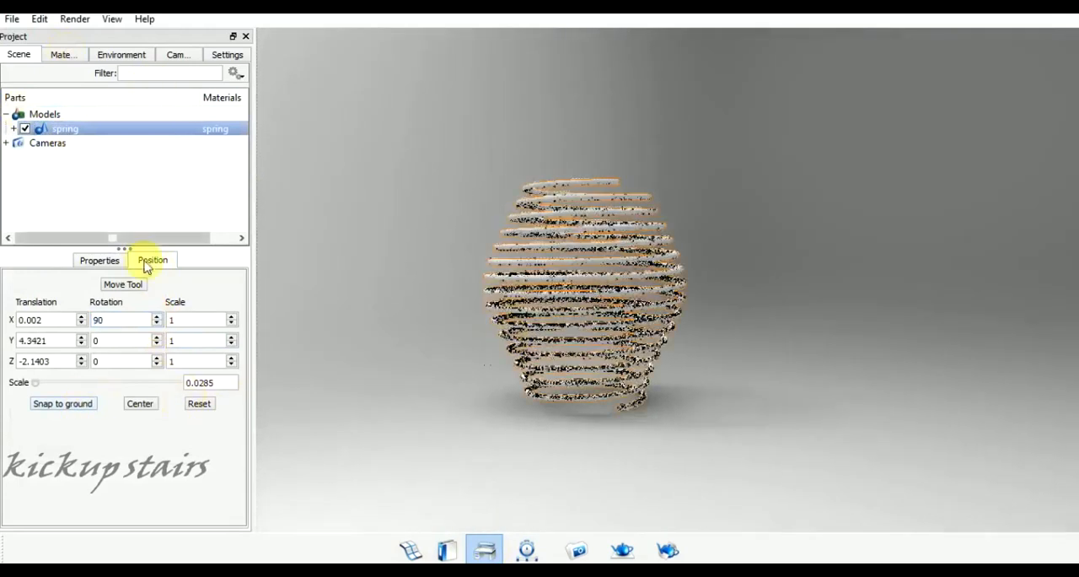
# - Apply the Steel polished material from the library's Metal > Steel folder to the spring and close the library
pyautogui.click(245, 37)
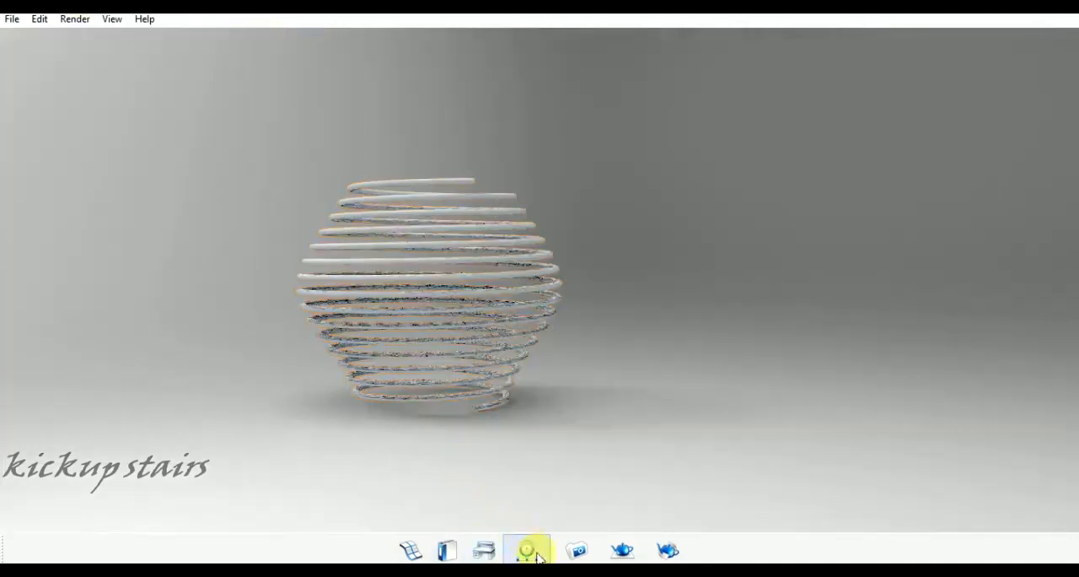
pyautogui.click(448, 550)
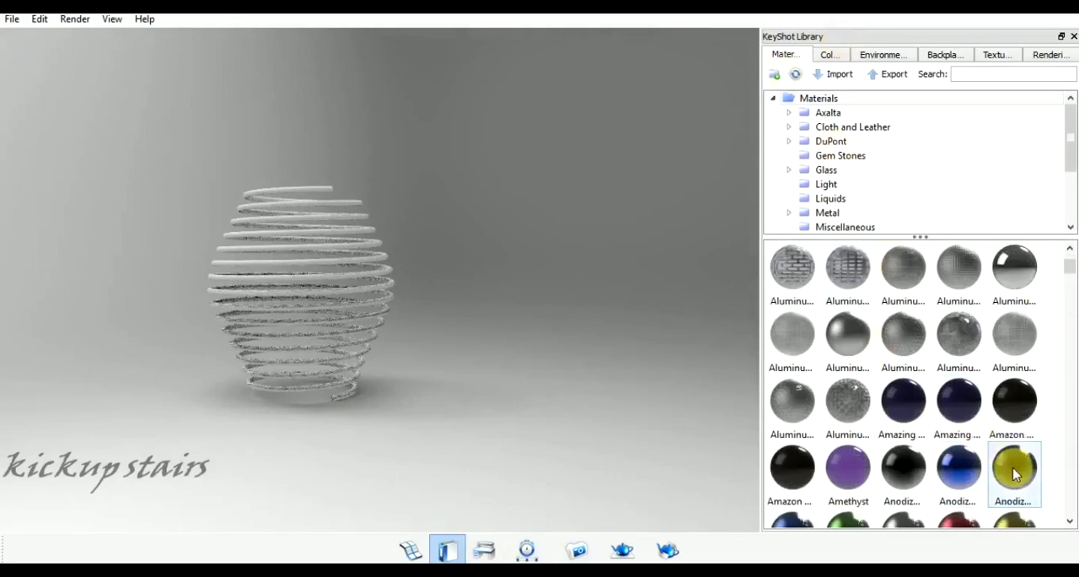
pyautogui.click(831, 212)
pyautogui.click(789, 212)
pyautogui.scroll(-5, 860, 203)
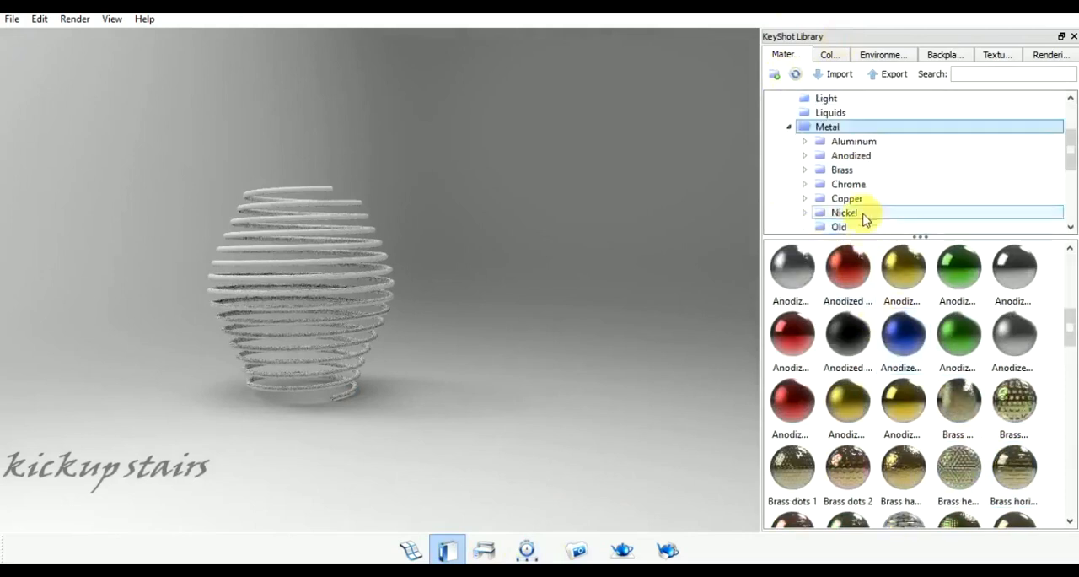
pyautogui.click(858, 140)
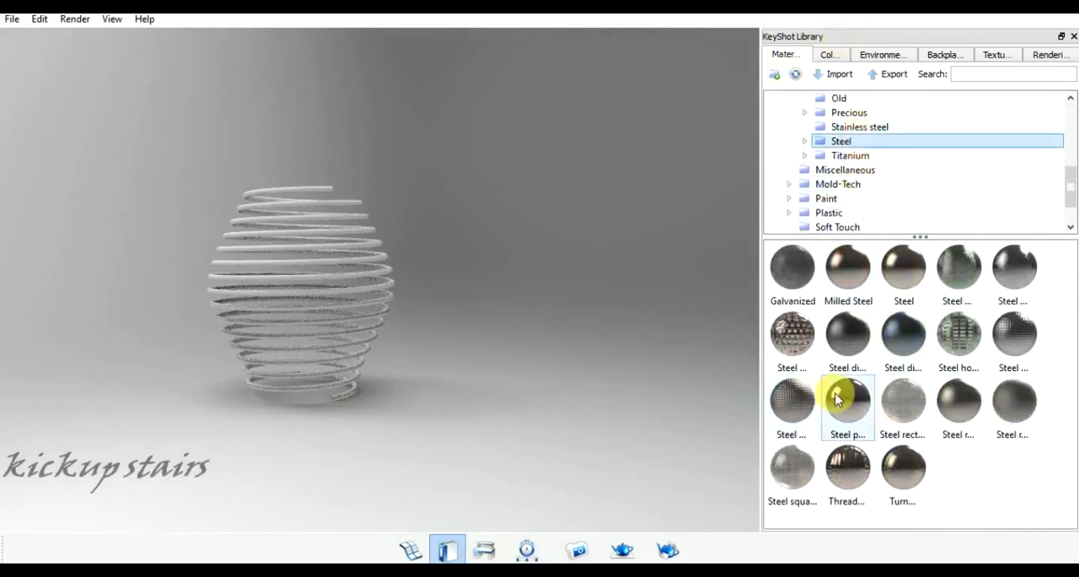
pyautogui.moveTo(840, 400); pyautogui.dragTo(355, 388)
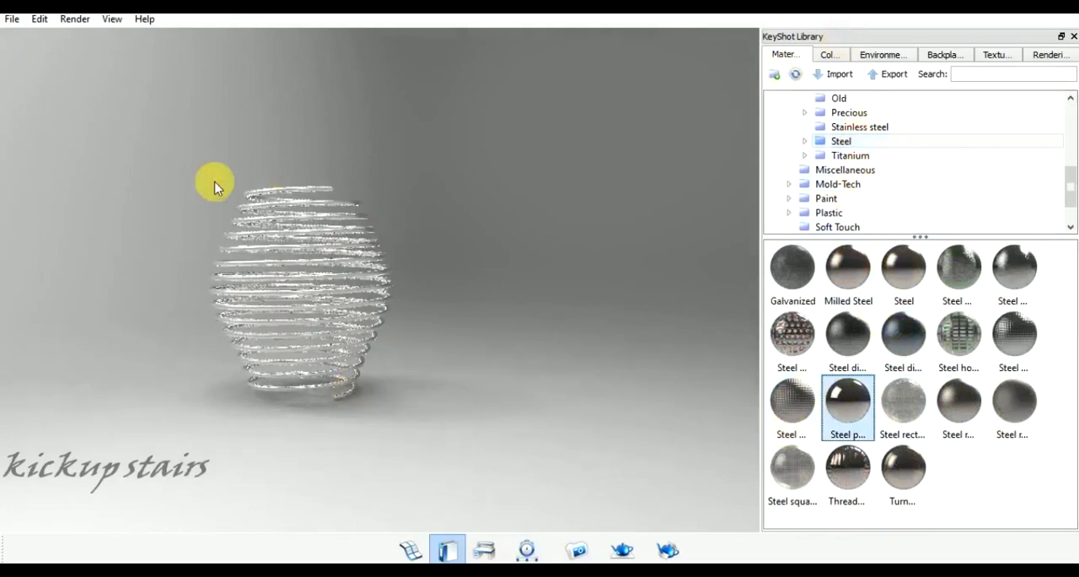
pyautogui.click(883, 54)
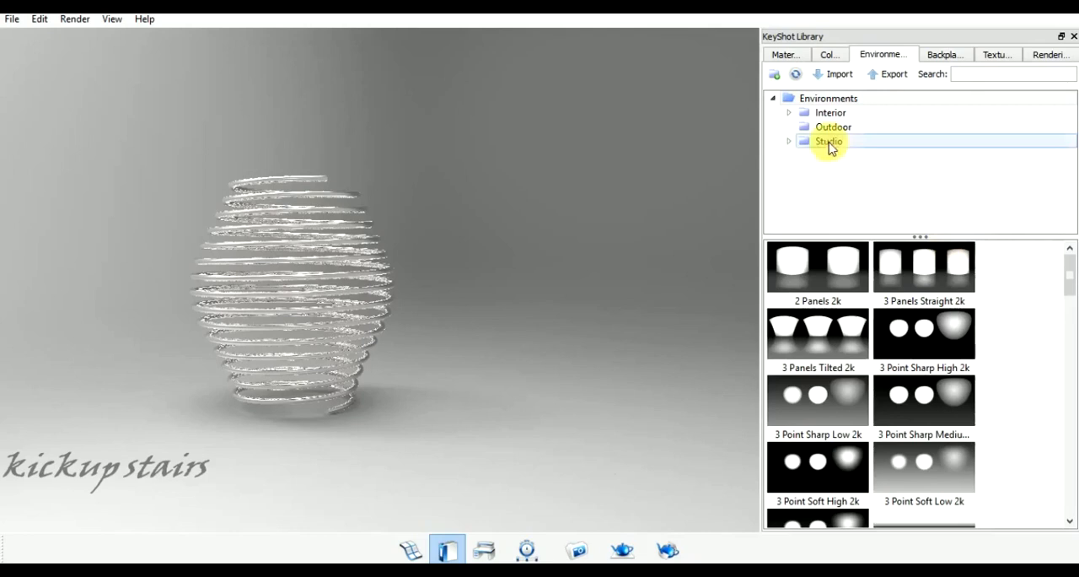
pyautogui.click(1072, 37)
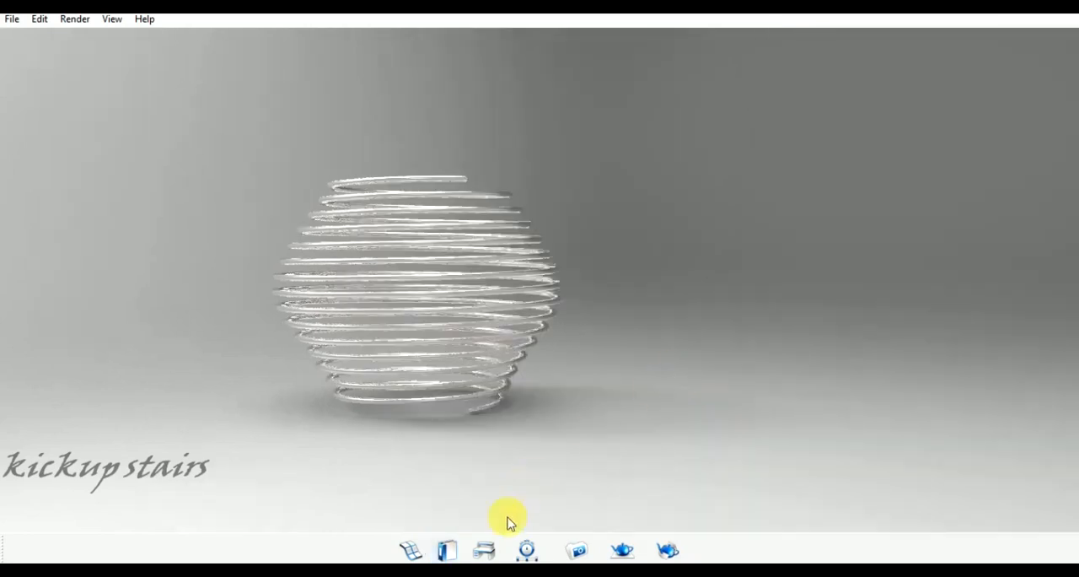
# - Switch the scene background from the lighting environment to a solid near-black color
pyautogui.click(487, 550)
pyautogui.click(122, 54)
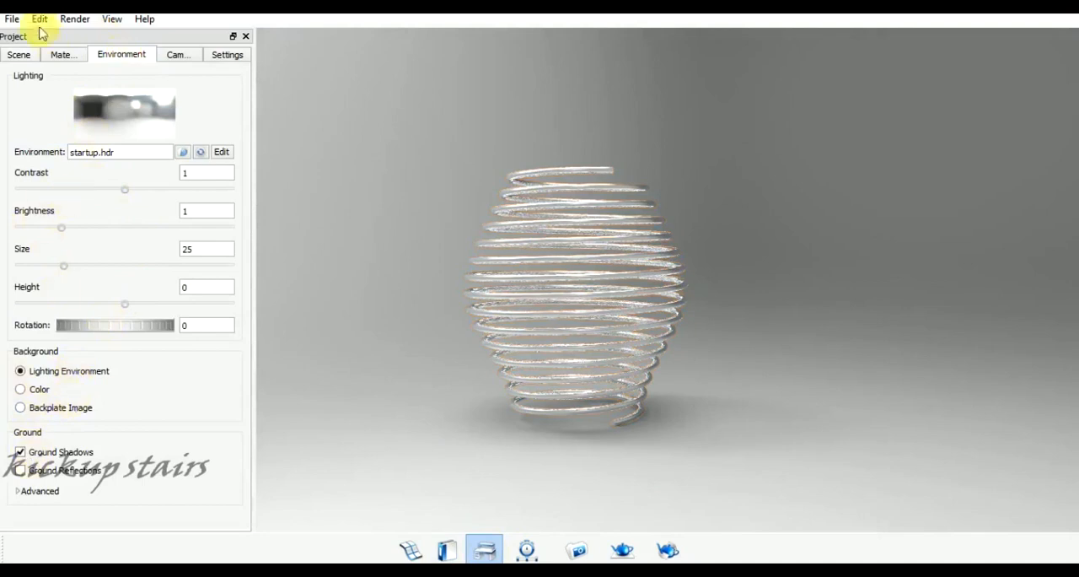
pyautogui.click(62, 54)
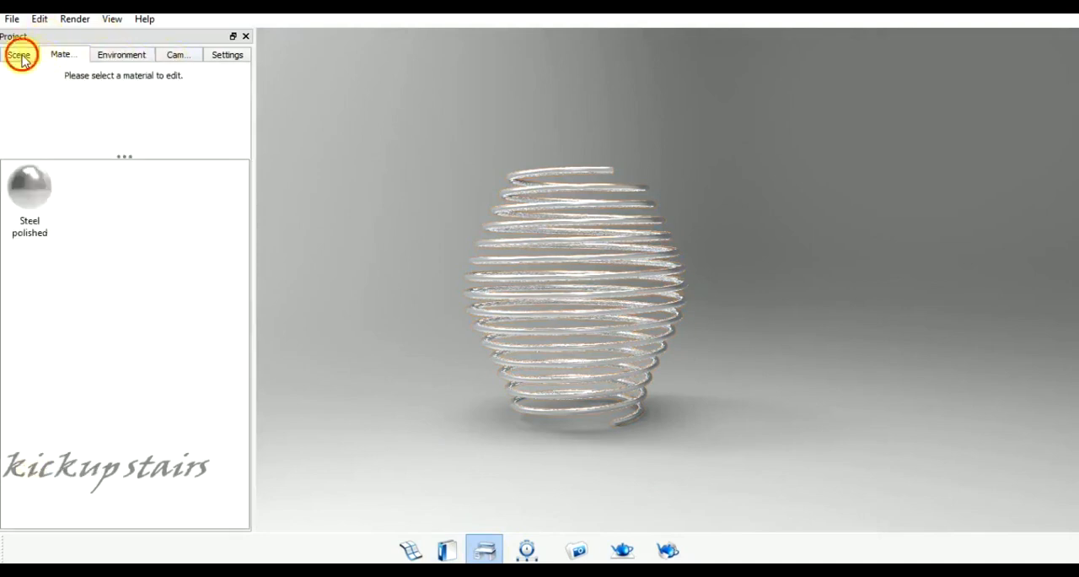
pyautogui.click(20, 54)
pyautogui.click(118, 54)
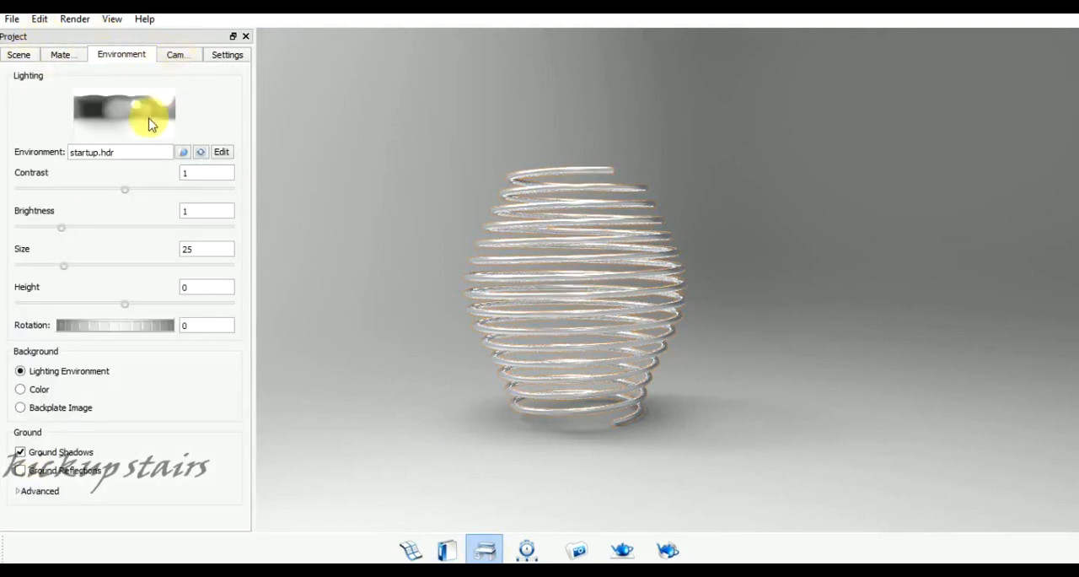
pyautogui.click(34, 491)
pyautogui.scroll(-2, 78, 487)
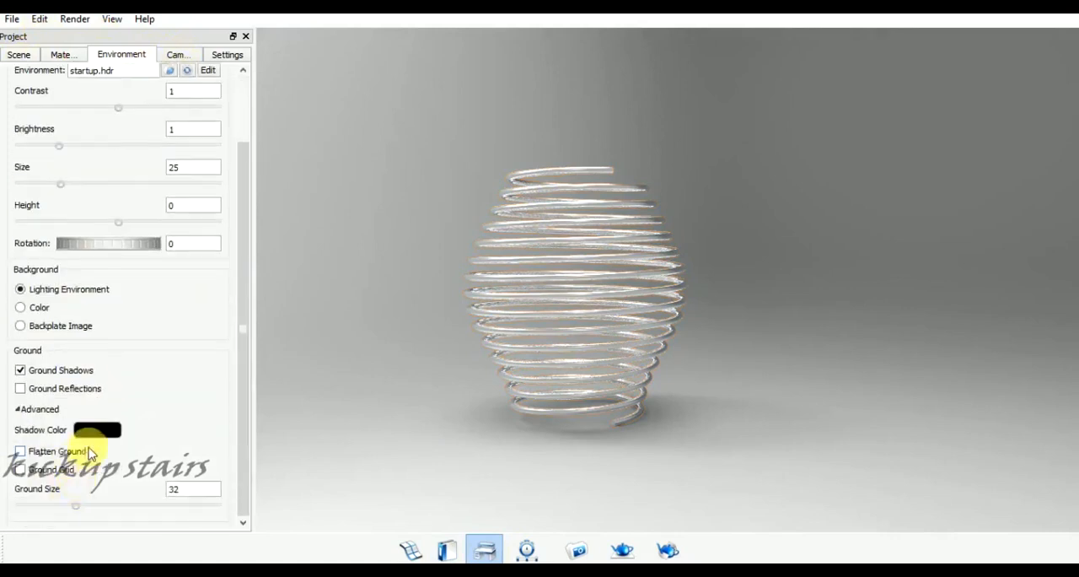
pyautogui.click(21, 306)
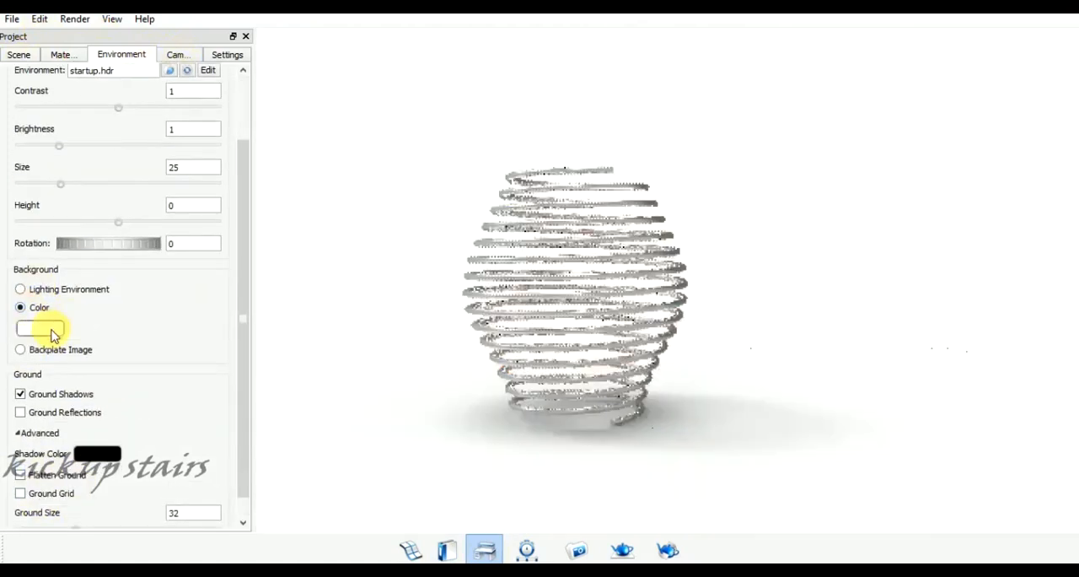
pyautogui.click(52, 332)
pyautogui.click(466, 197)
pyautogui.click(545, 478)
pyautogui.click(246, 36)
# - Render a still JPEG image of the whole spring at a resolution of 1920 x 893 in the default render mode
pyautogui.scroll(2, 221, 269)
pyautogui.scroll(-2, 202, 260)
pyautogui.moveTo(277, 234); pyautogui.dragTo(870, 216)
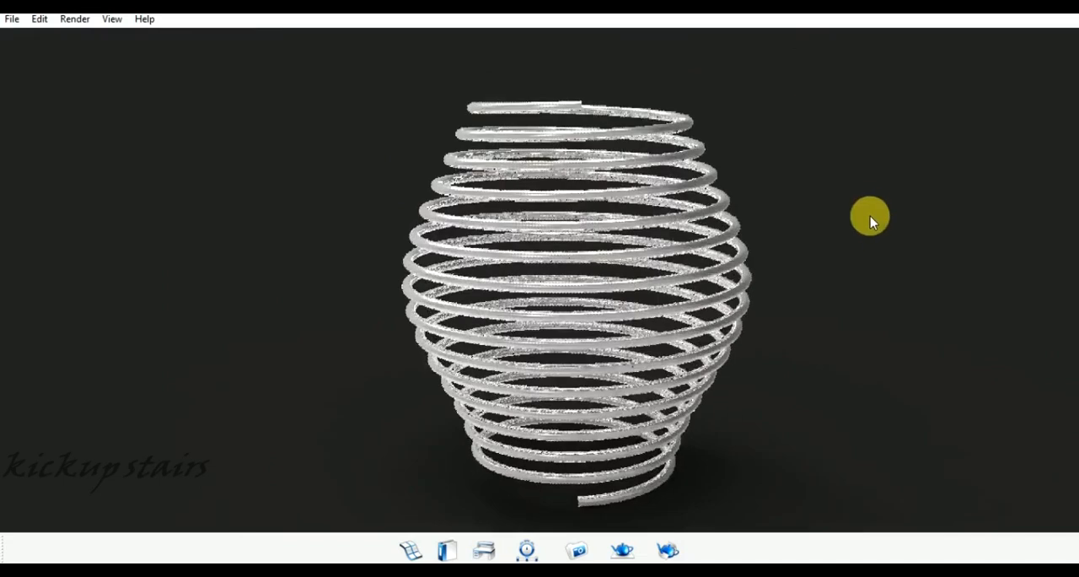
pyautogui.click(624, 552)
pyautogui.click(350, 227)
pyautogui.click(354, 245)
pyautogui.click(335, 250)
pyautogui.click(338, 274)
pyautogui.click(448, 478)
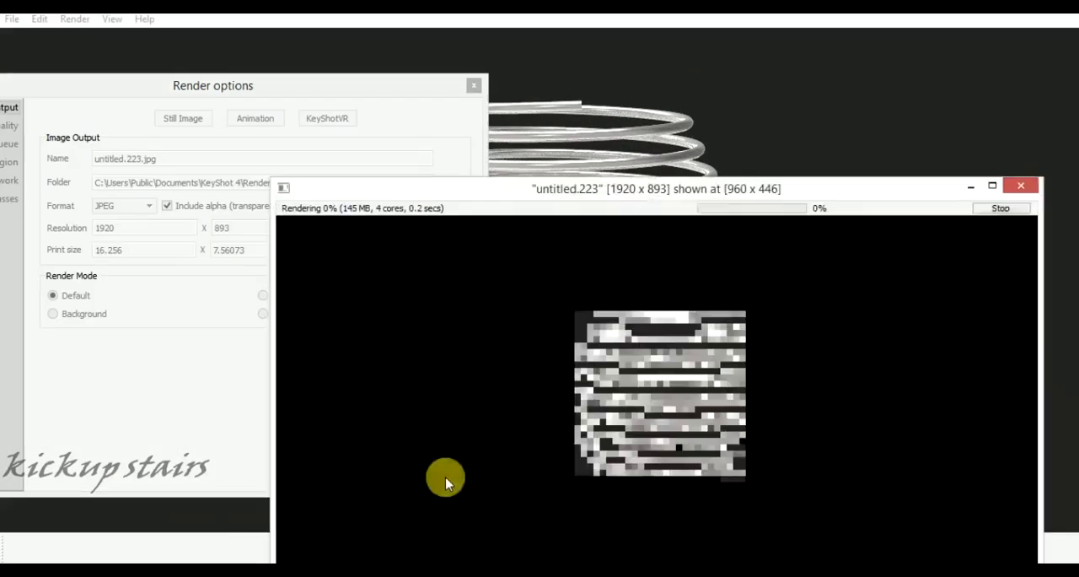
pyautogui.moveTo(559, 193); pyautogui.dragTo(485, 82)
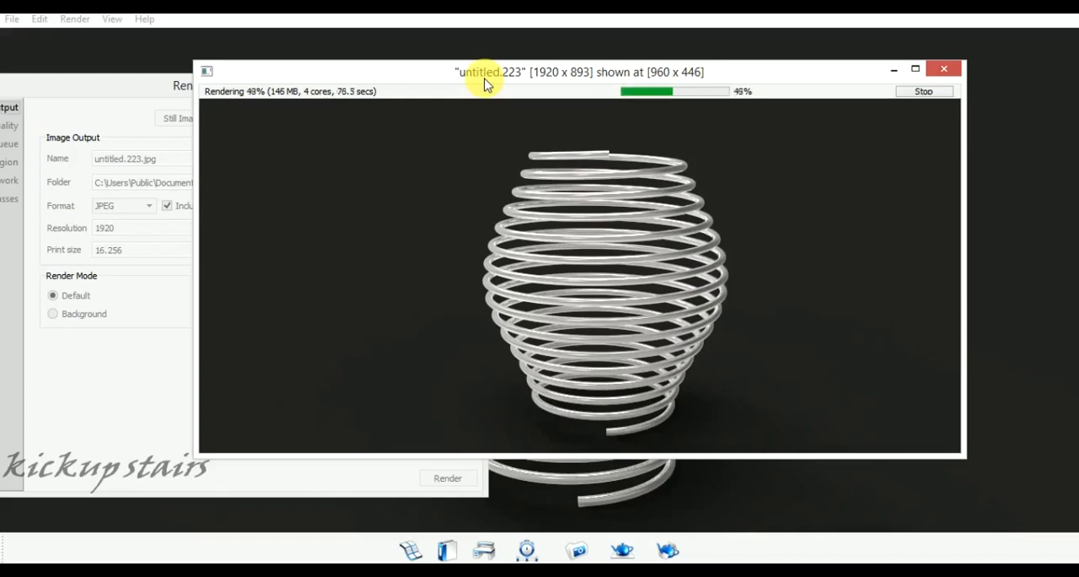
pyautogui.click(944, 68)
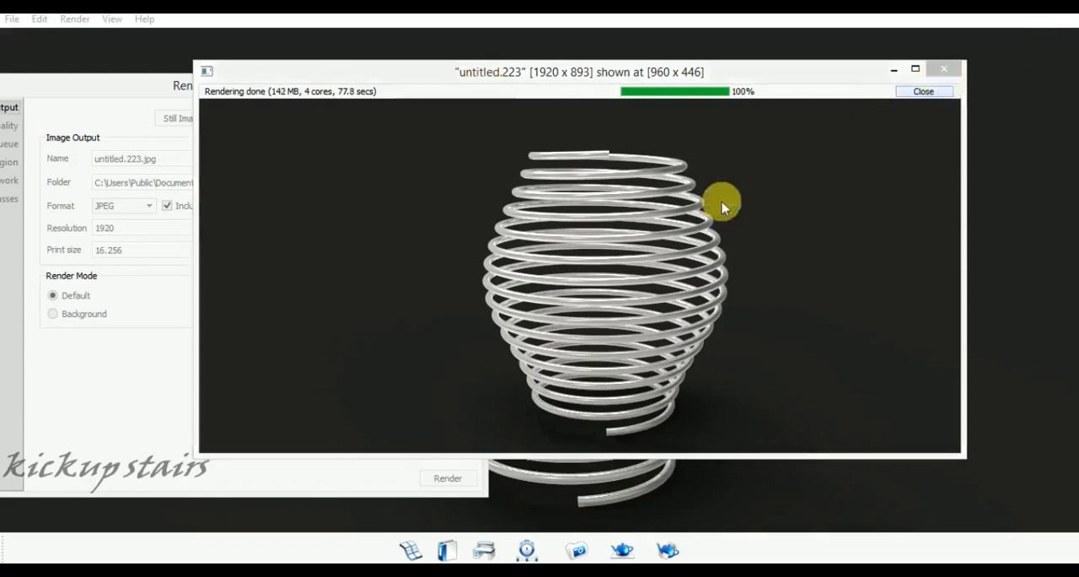